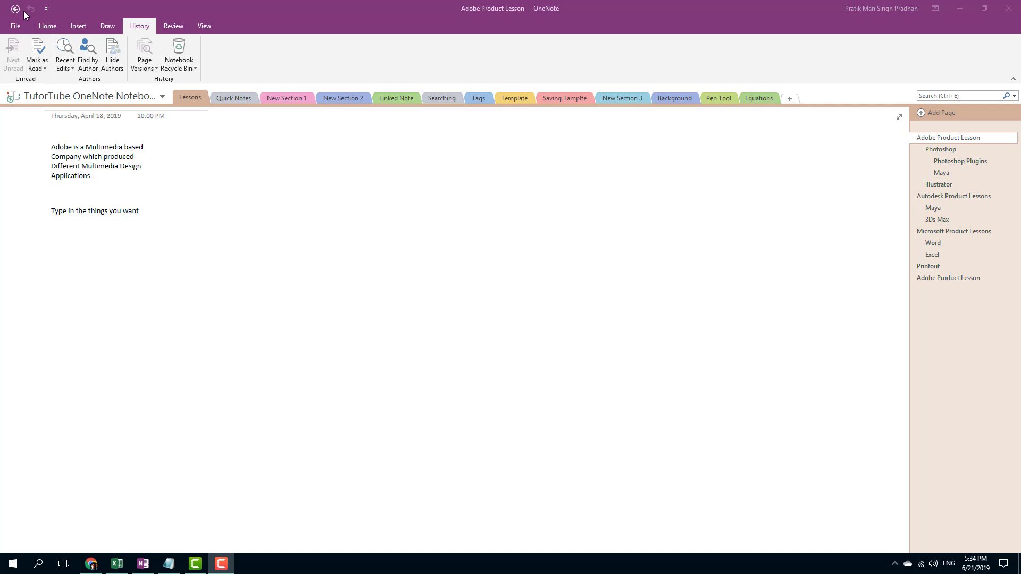
Add Redo and Forward to the quick access toolbar, adding and then removing Print
{"action": "left_click", "coordinate": [87, 13]}
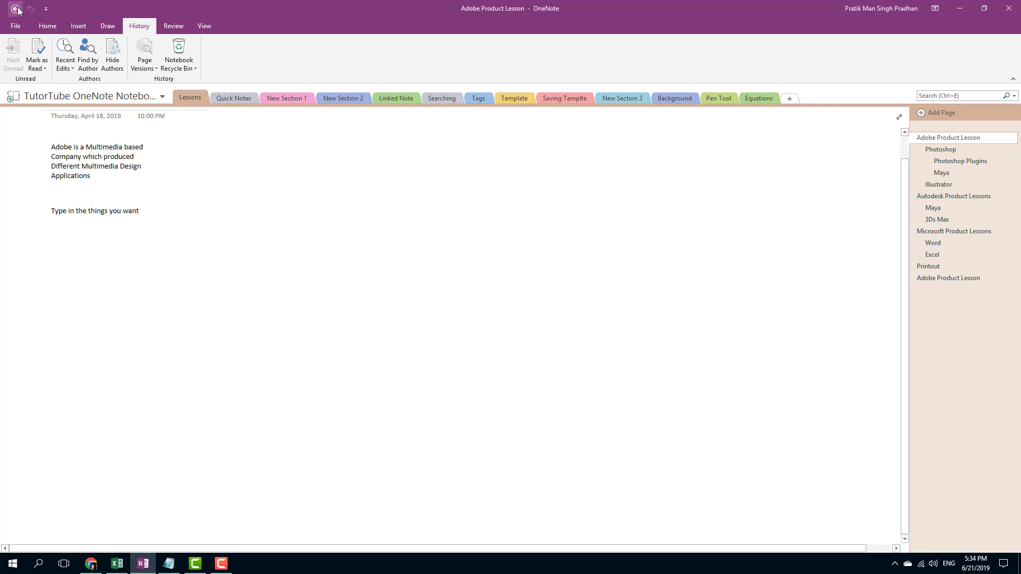
{"action": "left_click", "coordinate": [47, 8]}
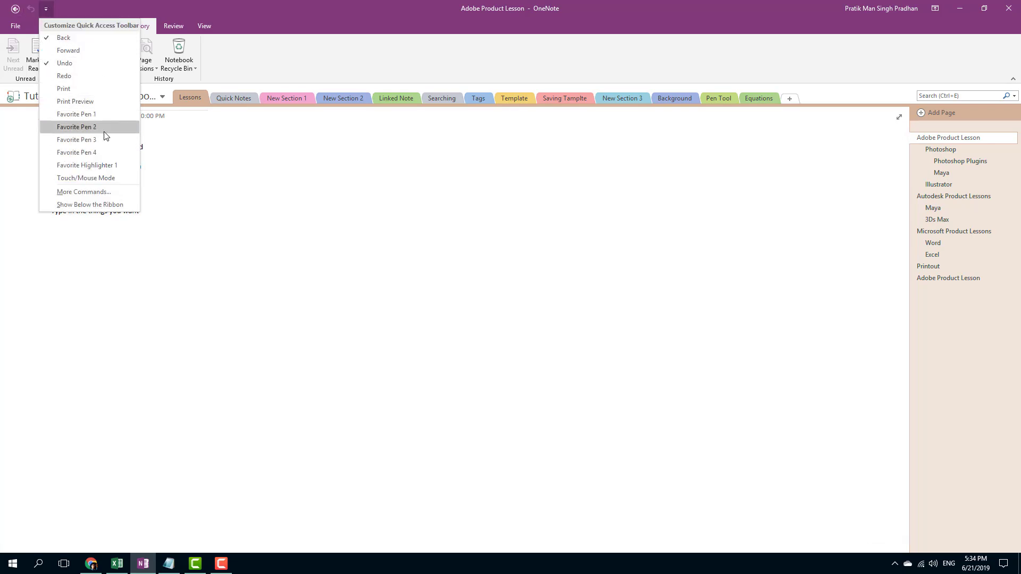
{"action": "left_click", "coordinate": [85, 88]}
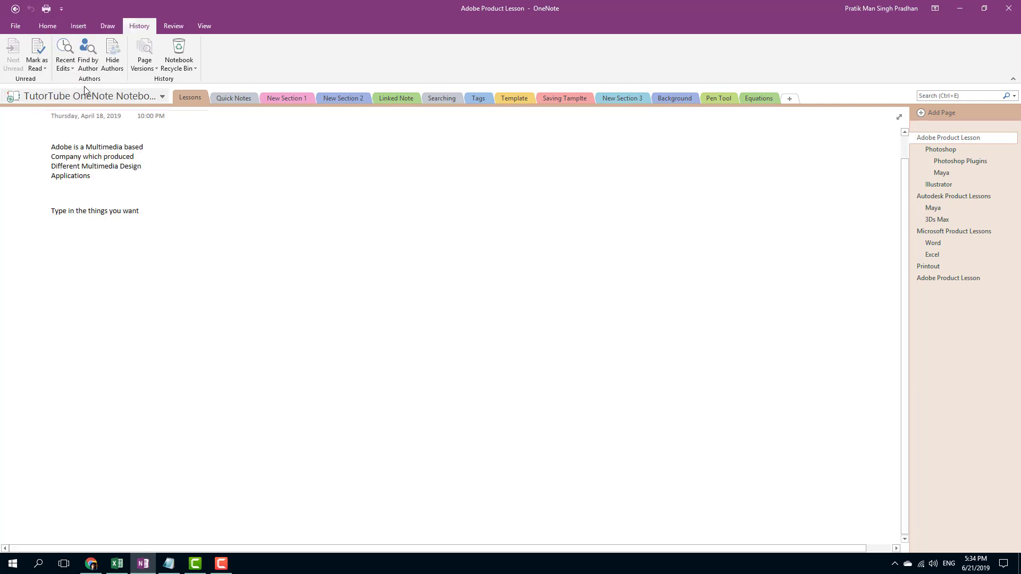
{"action": "left_click", "coordinate": [61, 9]}
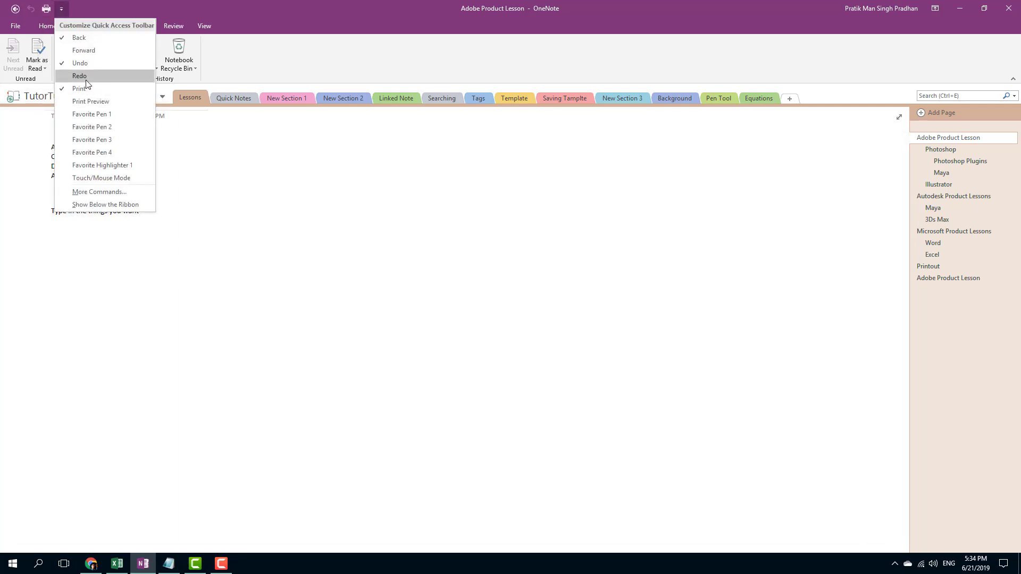
{"action": "left_click", "coordinate": [81, 76]}
{"action": "left_click", "coordinate": [77, 9]}
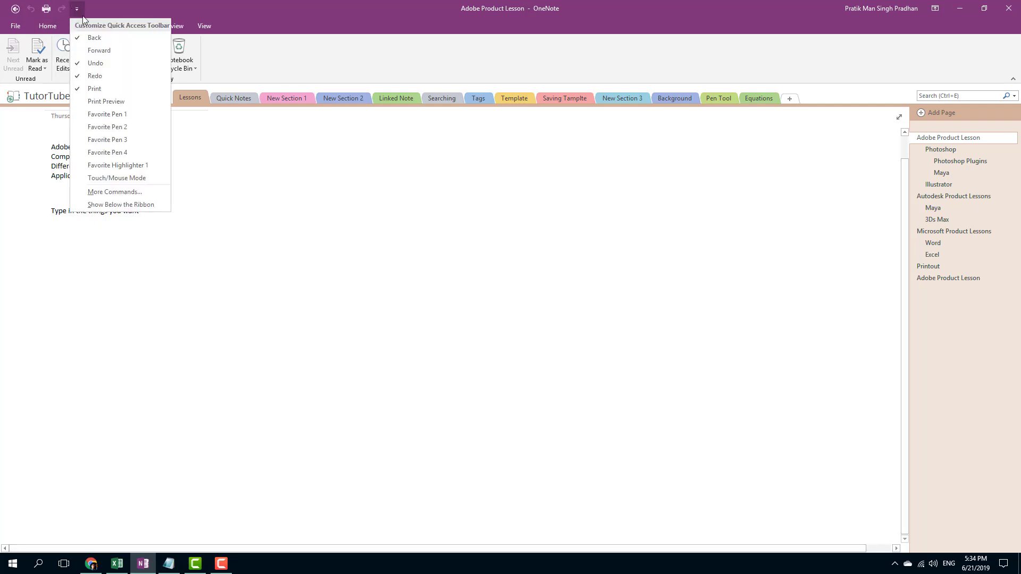
{"action": "left_click", "coordinate": [105, 49]}
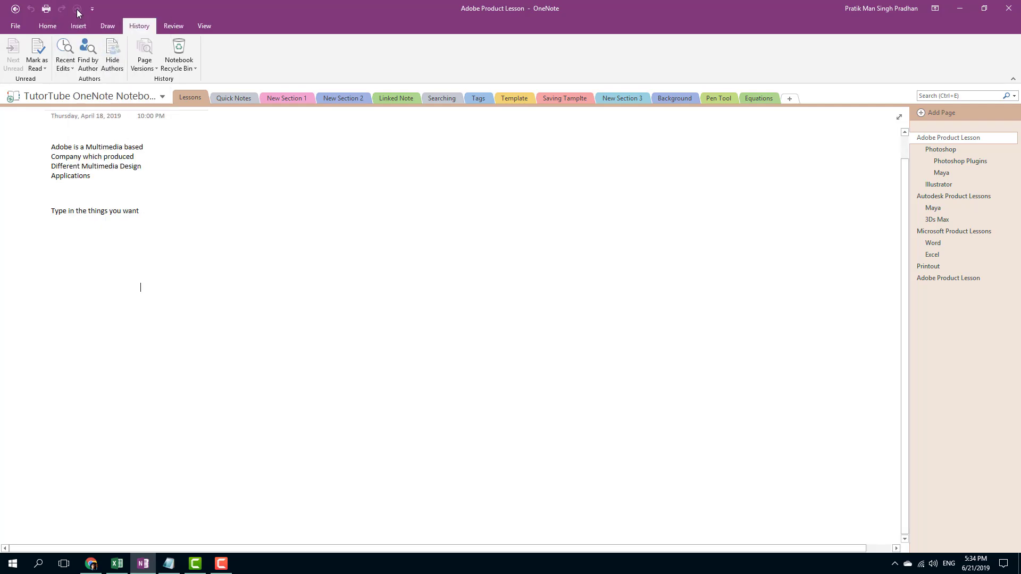
{"action": "left_click", "coordinate": [92, 9]}
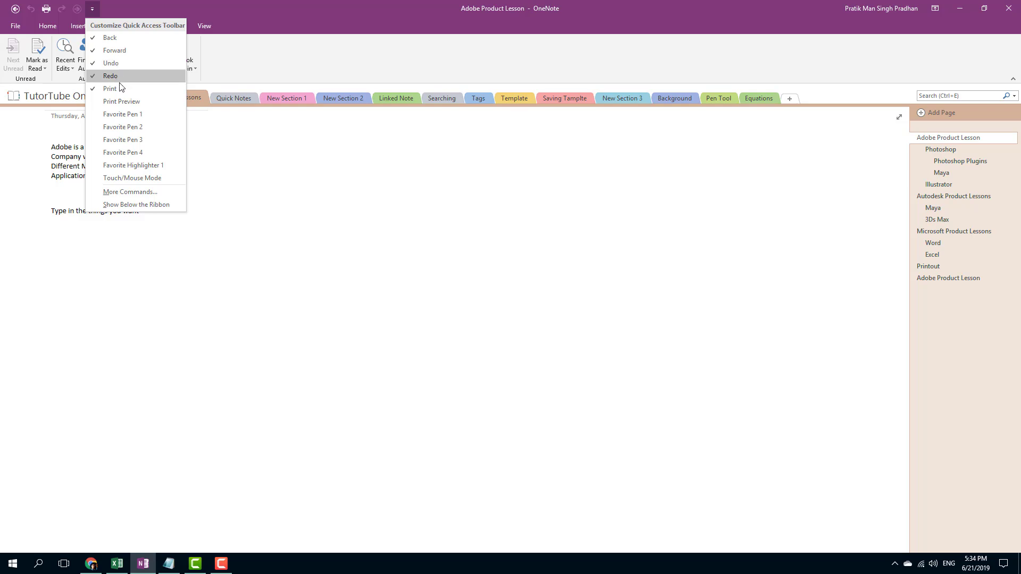
{"action": "left_click", "coordinate": [109, 89]}
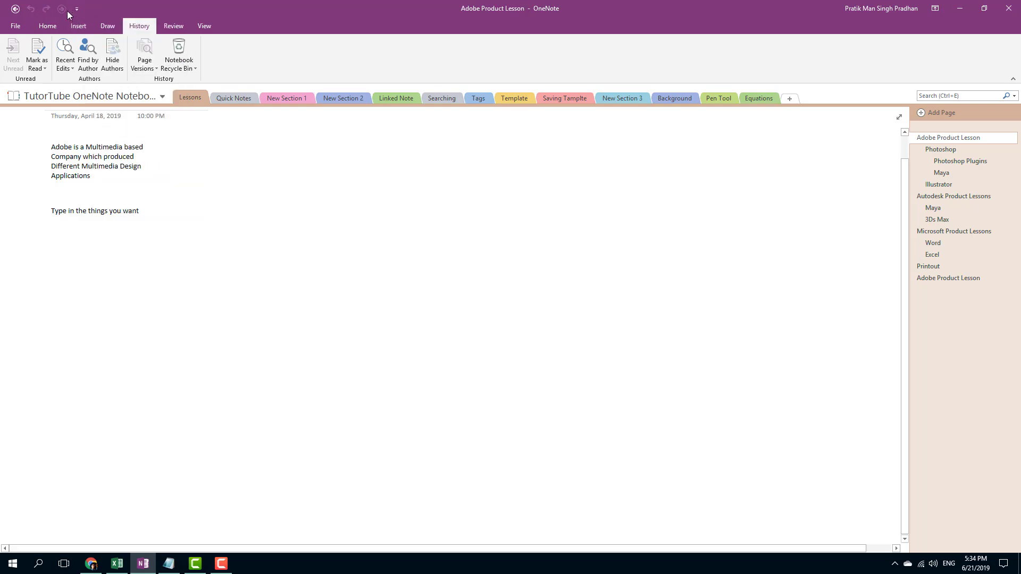
{"action": "left_click", "coordinate": [77, 8]}
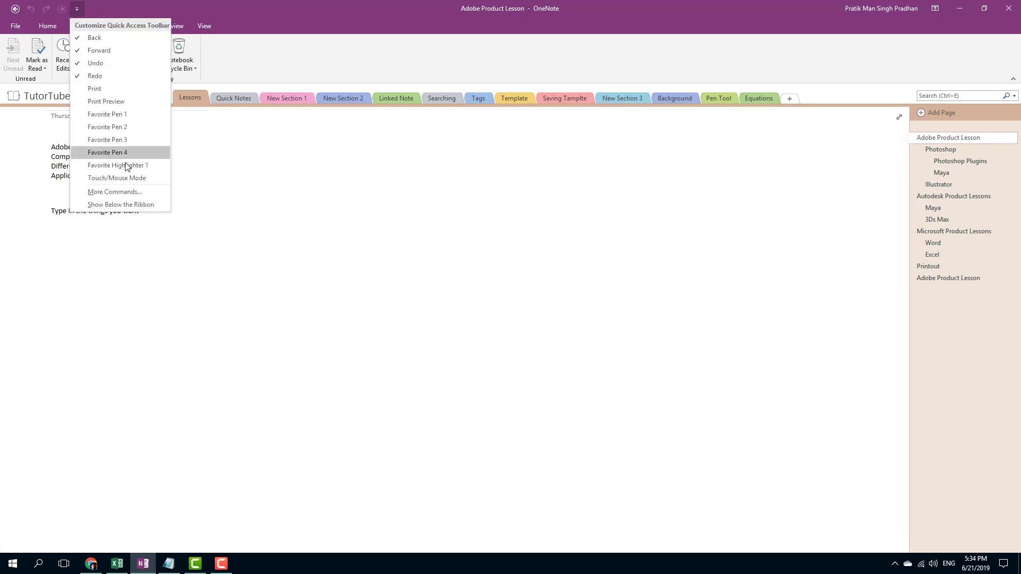
Add Touch/Mouse Mode to the quick access toolbar, try Touch spacing, then return to Mouse
{"action": "left_click", "coordinate": [127, 177]}
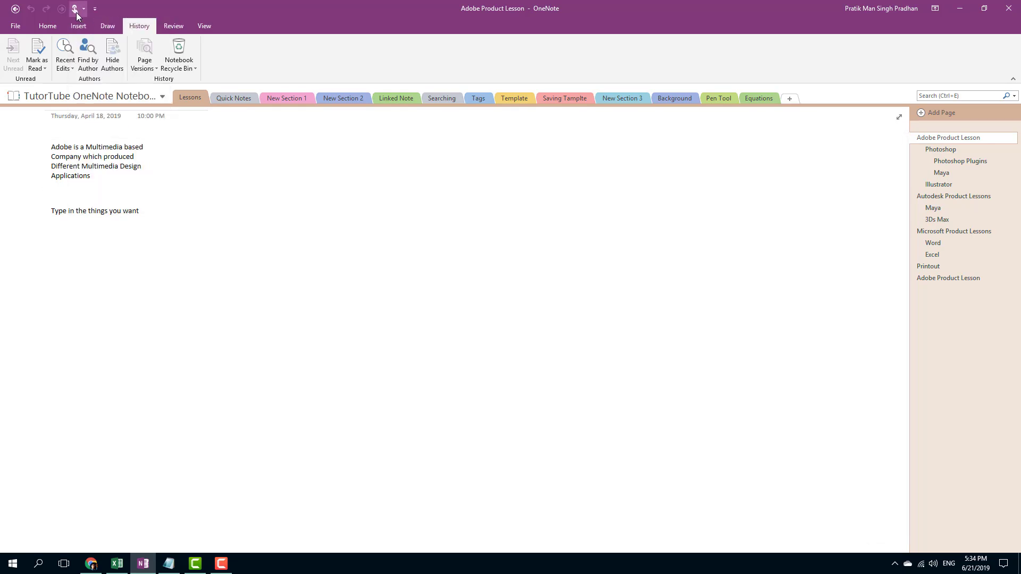
{"action": "left_click", "coordinate": [76, 10]}
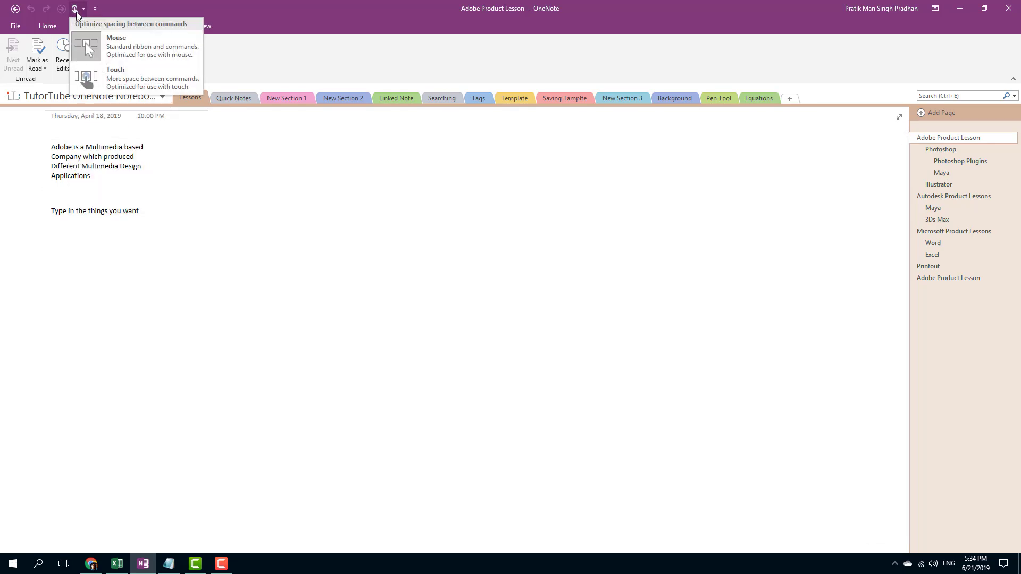
{"action": "left_click", "coordinate": [111, 81]}
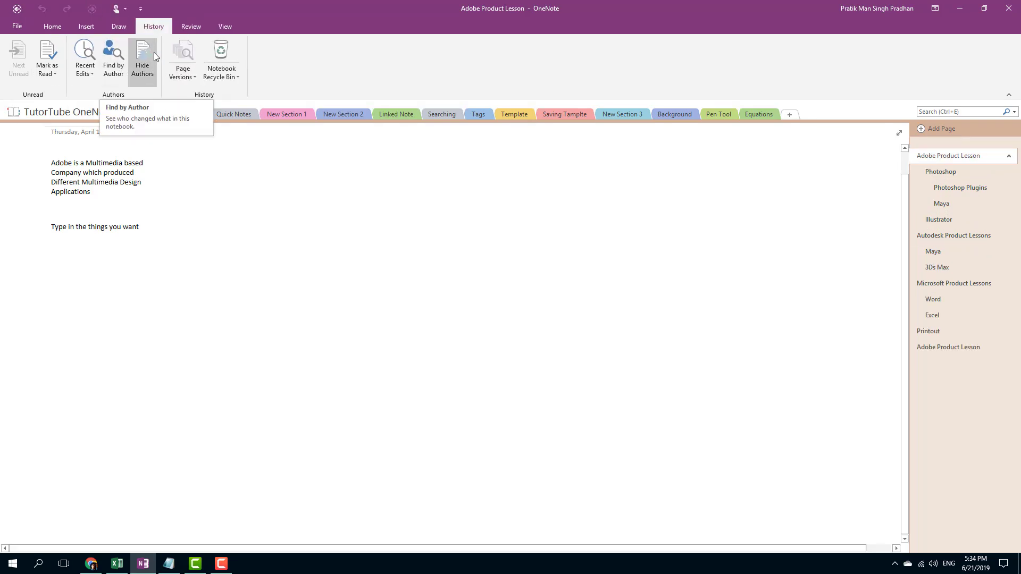
{"action": "left_click", "coordinate": [116, 8]}
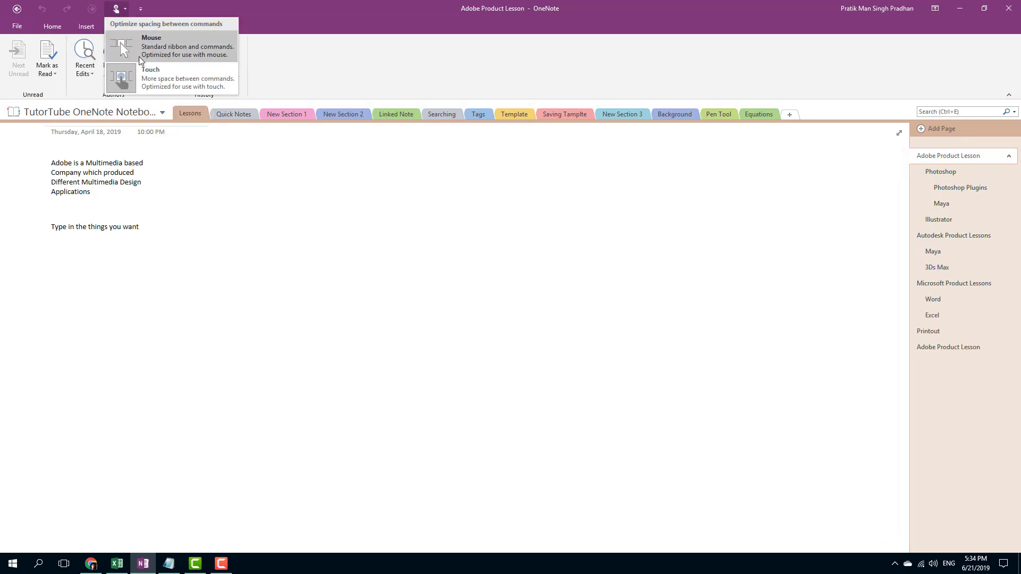
{"action": "left_click", "coordinate": [159, 40]}
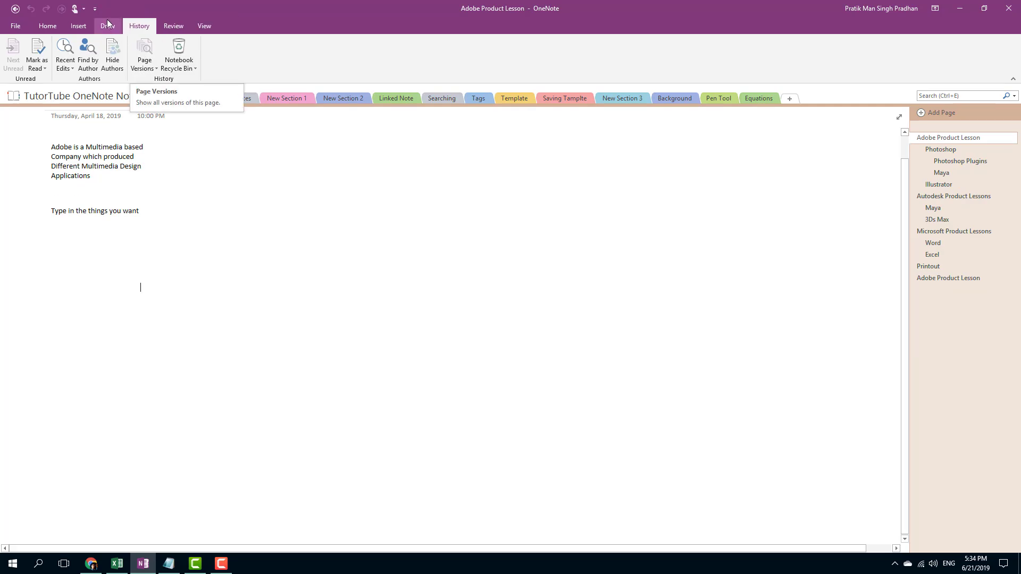
{"action": "left_click", "coordinate": [94, 9]}
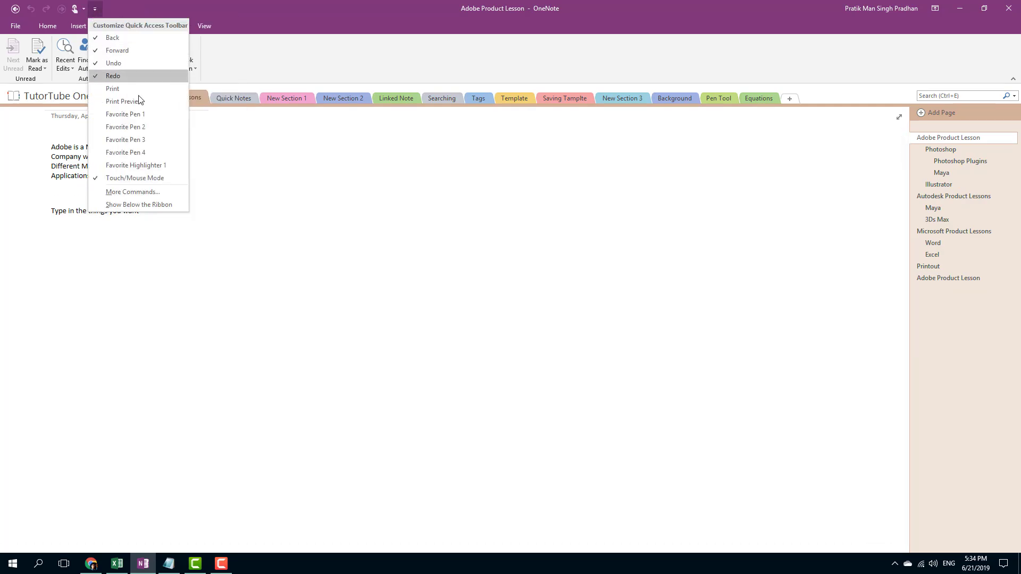
Add Insert Date from All Commands to the quick access toolbar through More Commands
{"action": "left_click", "coordinate": [145, 192]}
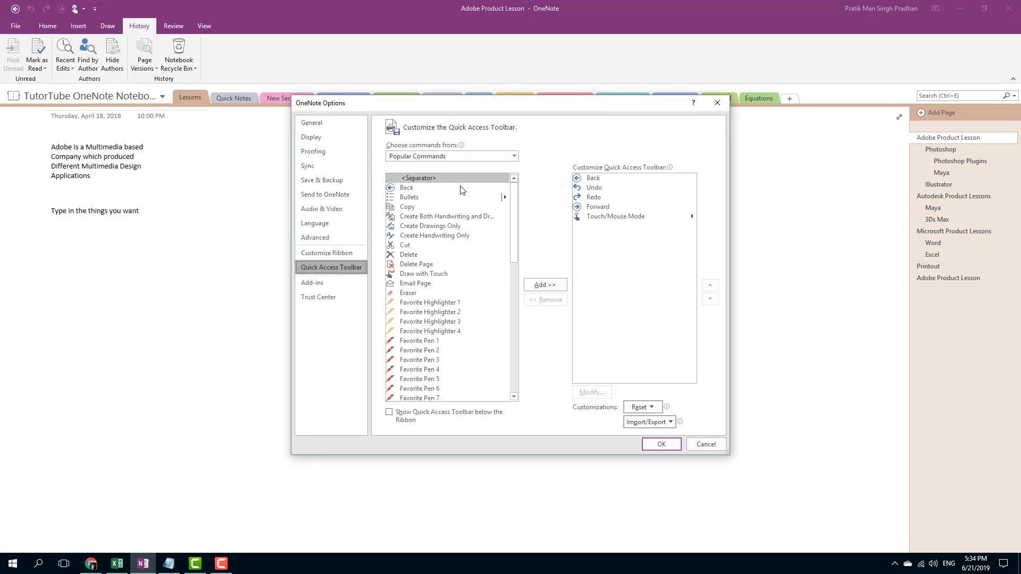
{"action": "left_click_drag", "start_coordinate": [513, 209], "coordinate": [514, 304]}
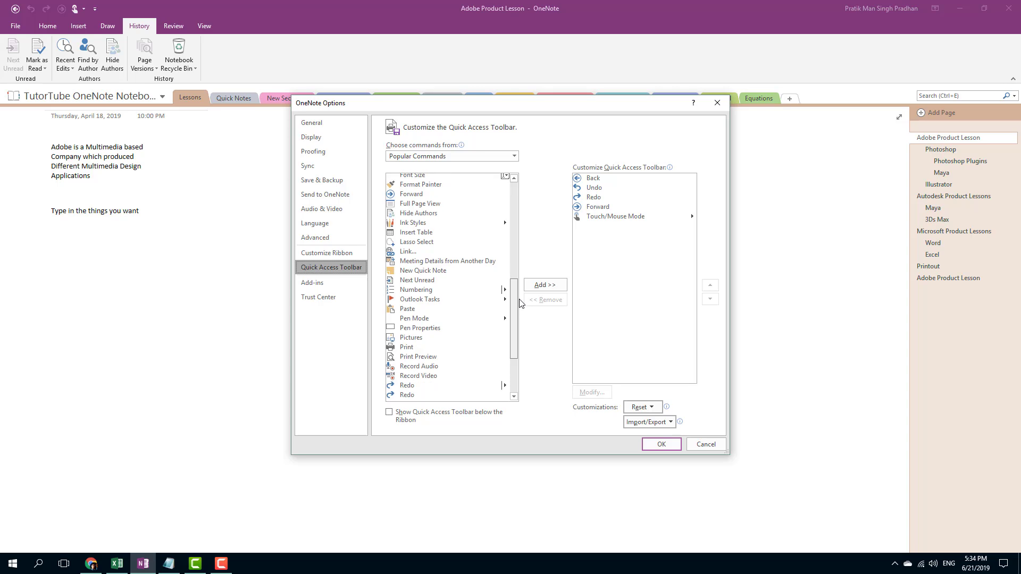
{"action": "left_click", "coordinate": [487, 157]}
{"action": "left_click", "coordinate": [419, 167]}
{"action": "left_click", "coordinate": [424, 157]}
{"action": "left_click", "coordinate": [415, 189]}
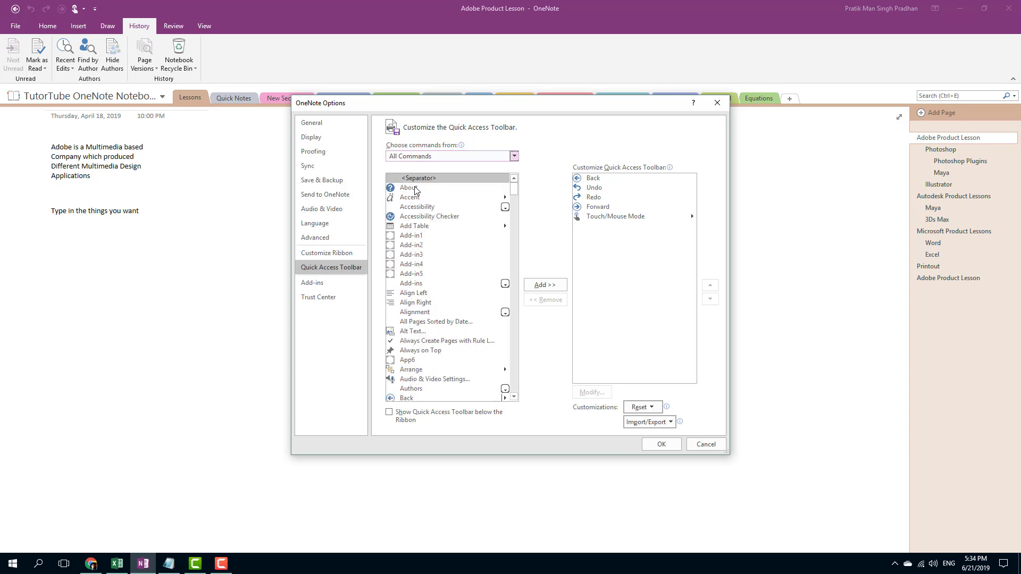
{"action": "left_click_drag", "start_coordinate": [514, 186], "coordinate": [520, 268]}
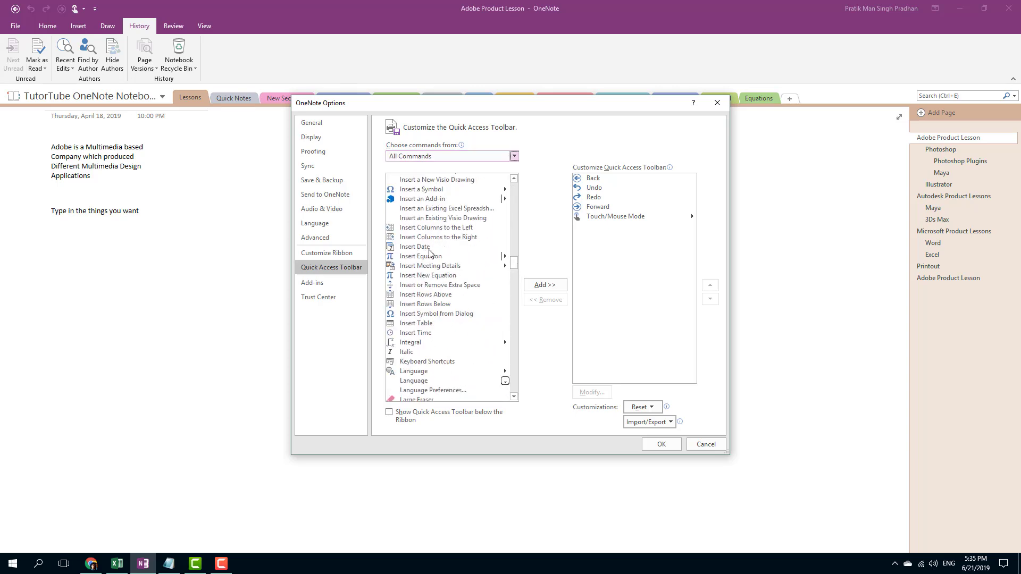
{"action": "left_click", "coordinate": [423, 247]}
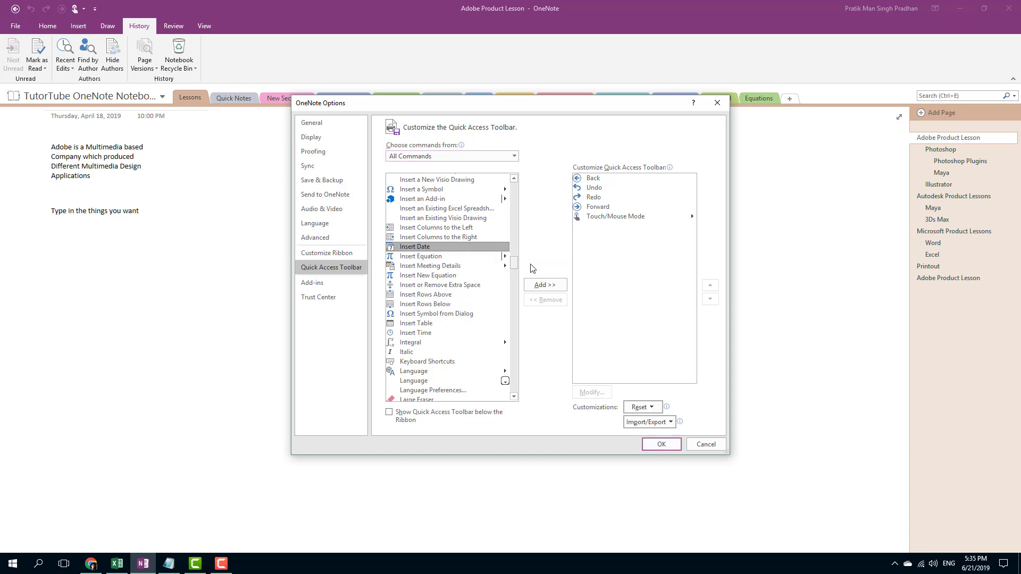
{"action": "left_click", "coordinate": [537, 286]}
{"action": "left_click", "coordinate": [666, 446]}
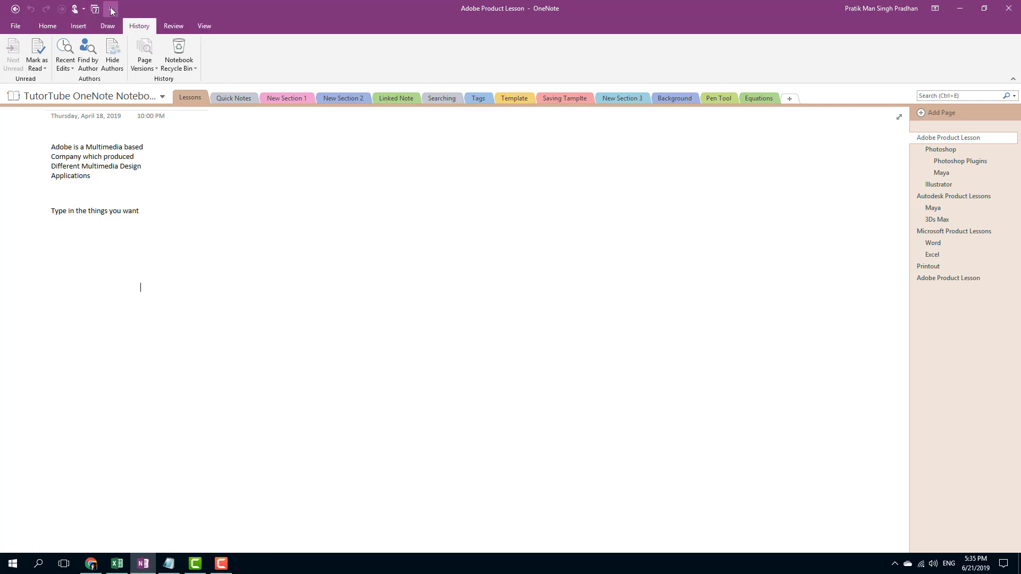
{"action": "left_click", "coordinate": [110, 8]}
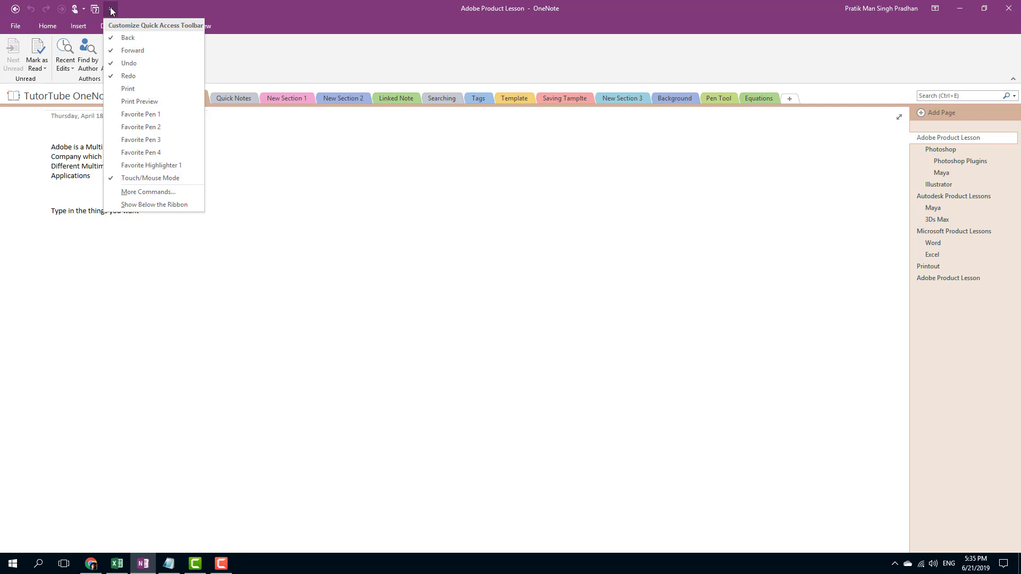
{"action": "left_click", "coordinate": [150, 206]}
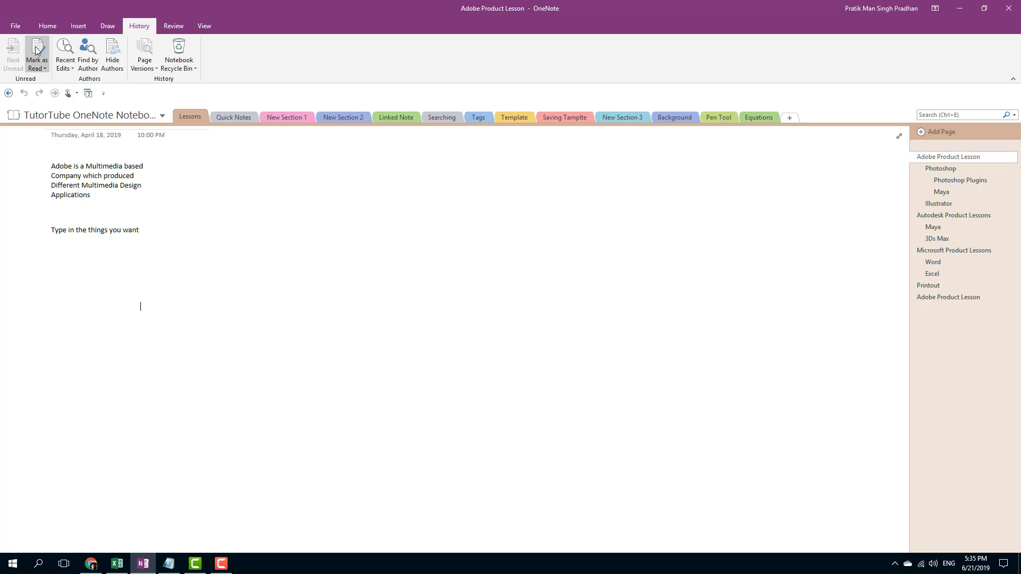
{"action": "left_click", "coordinate": [104, 94]}
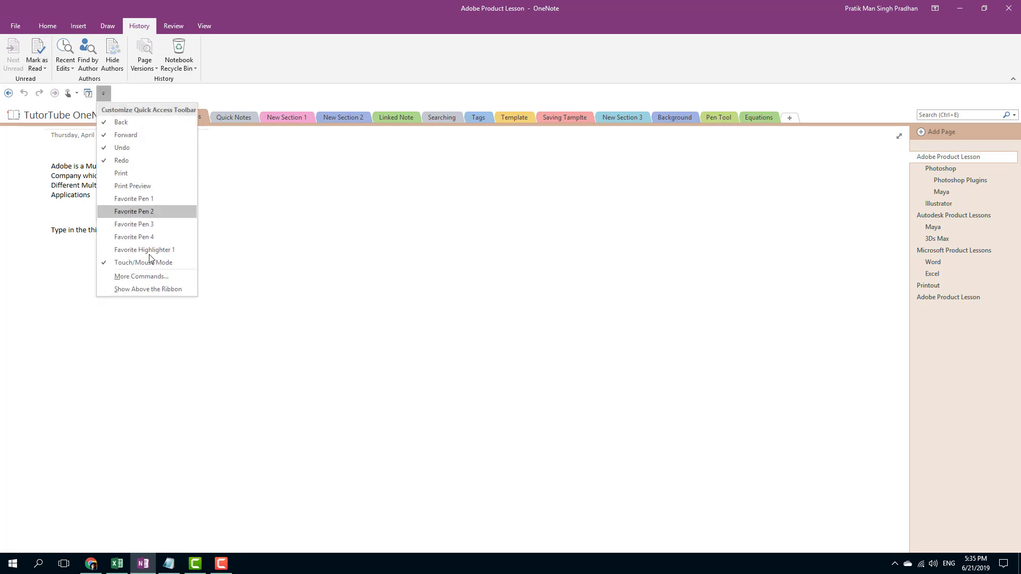
{"action": "left_click", "coordinate": [126, 288]}
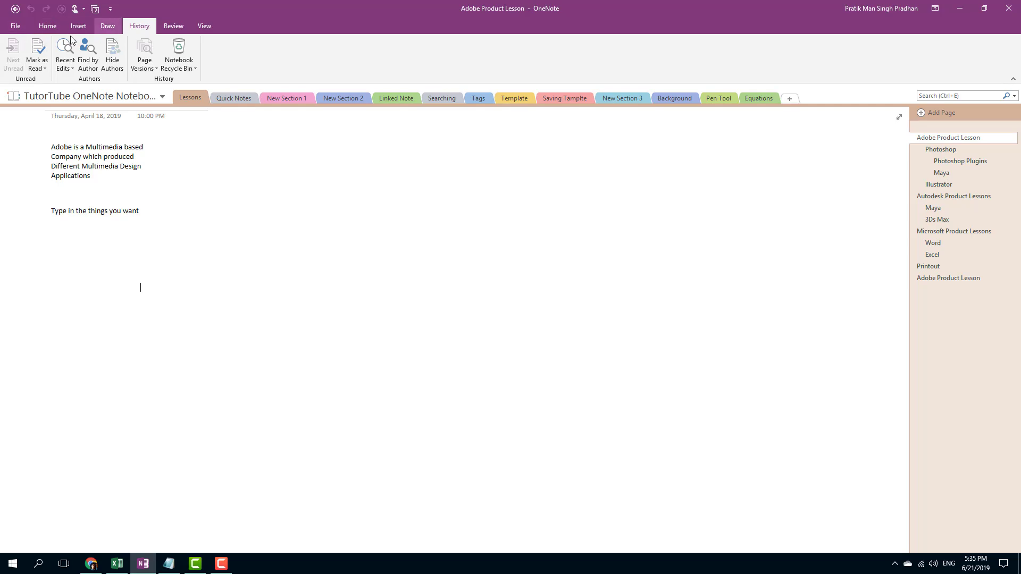
In Options > Customize Ribbon, collapse History and add a new custom tab after it
{"action": "left_click", "coordinate": [16, 25]}
{"action": "left_click", "coordinate": [26, 244]}
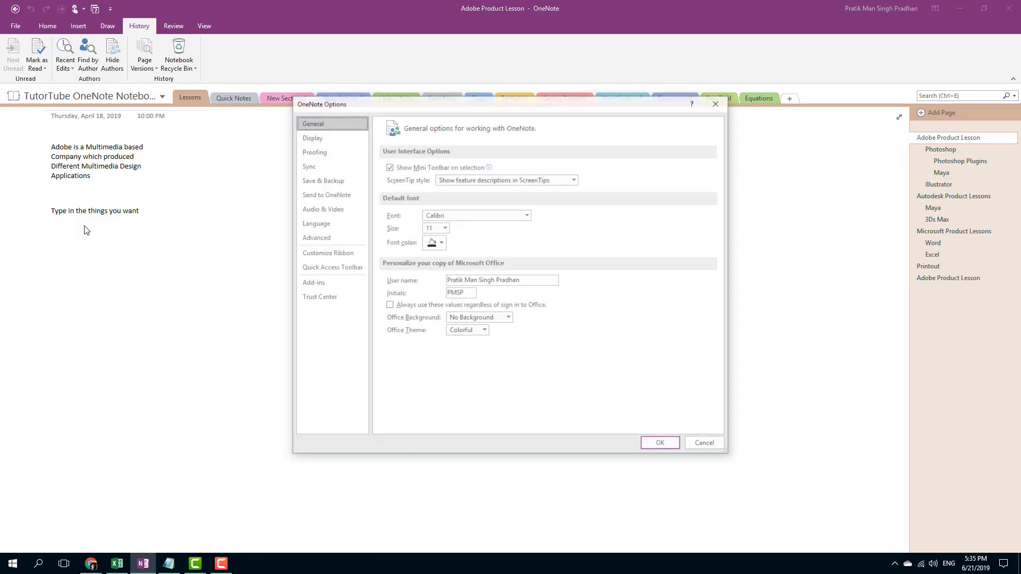
{"action": "left_click", "coordinate": [333, 265]}
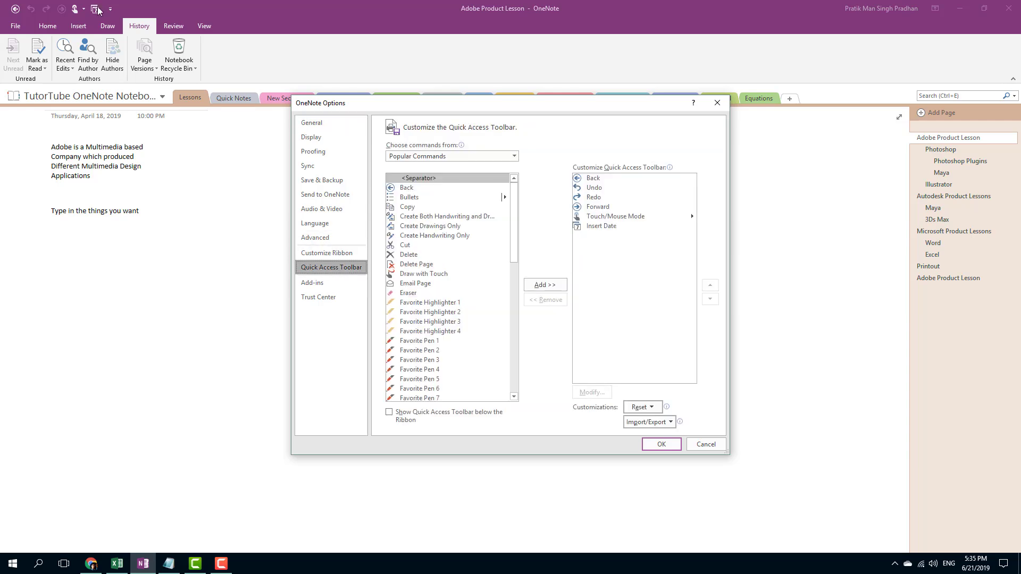
{"action": "left_click", "coordinate": [334, 253]}
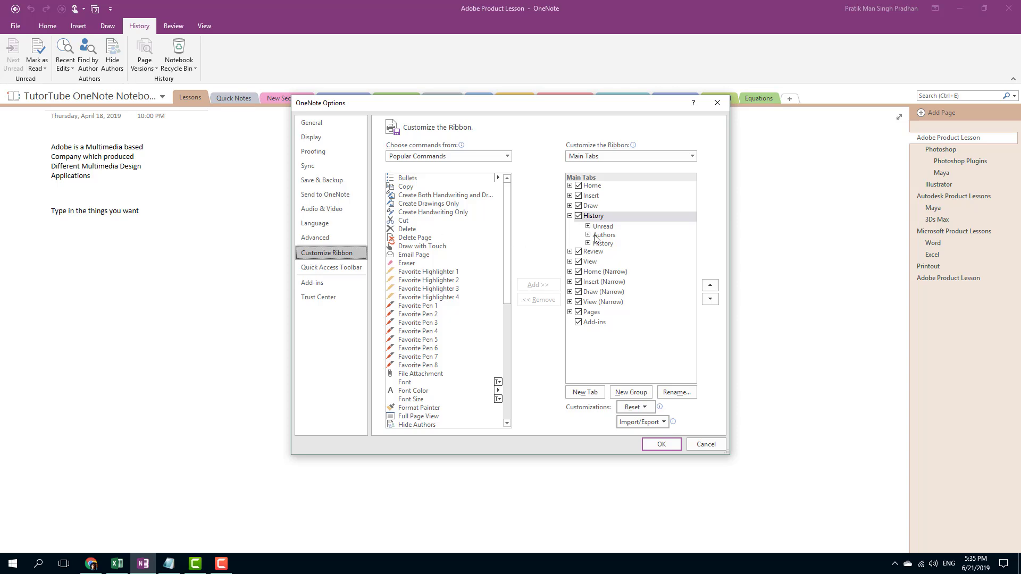
{"action": "left_click", "coordinate": [570, 216]}
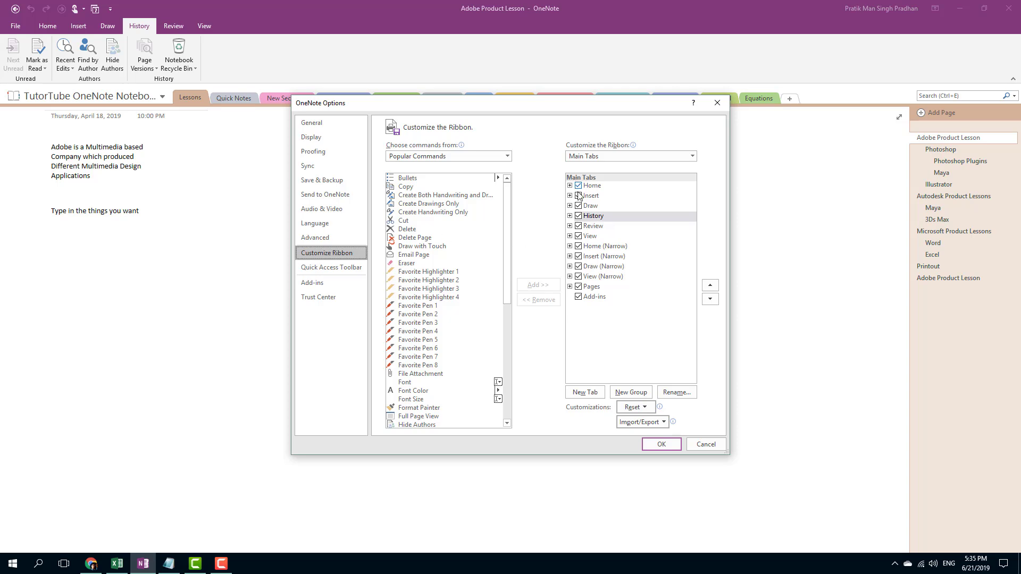
{"action": "left_click", "coordinate": [570, 256]}
{"action": "left_click", "coordinate": [570, 257]}
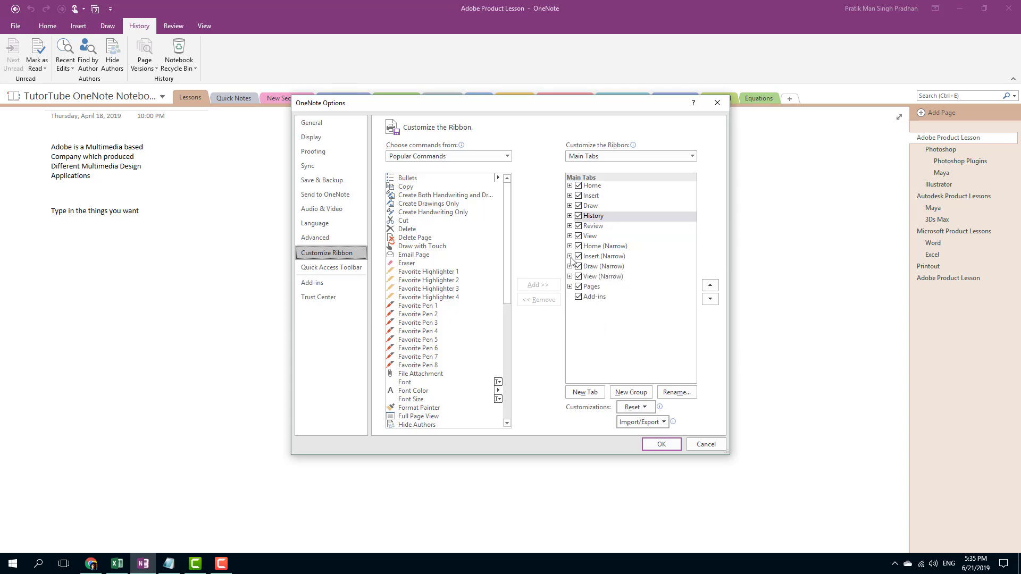
{"action": "left_click", "coordinate": [585, 393]}
Rename the new custom tab to TutorTube
{"action": "double_click", "coordinate": [597, 227]}
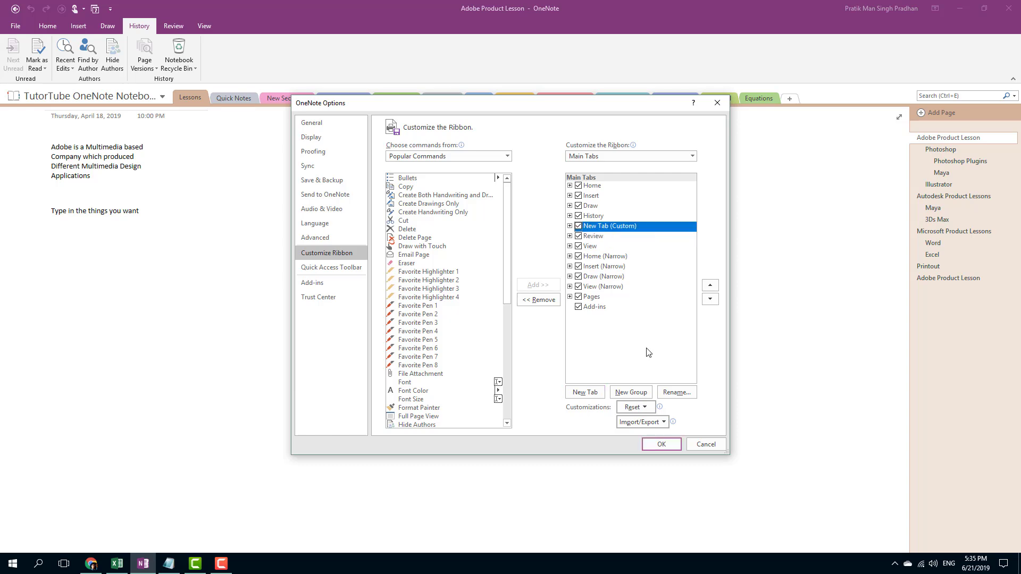
{"action": "left_click", "coordinate": [669, 396]}
{"action": "type", "text": "a"}
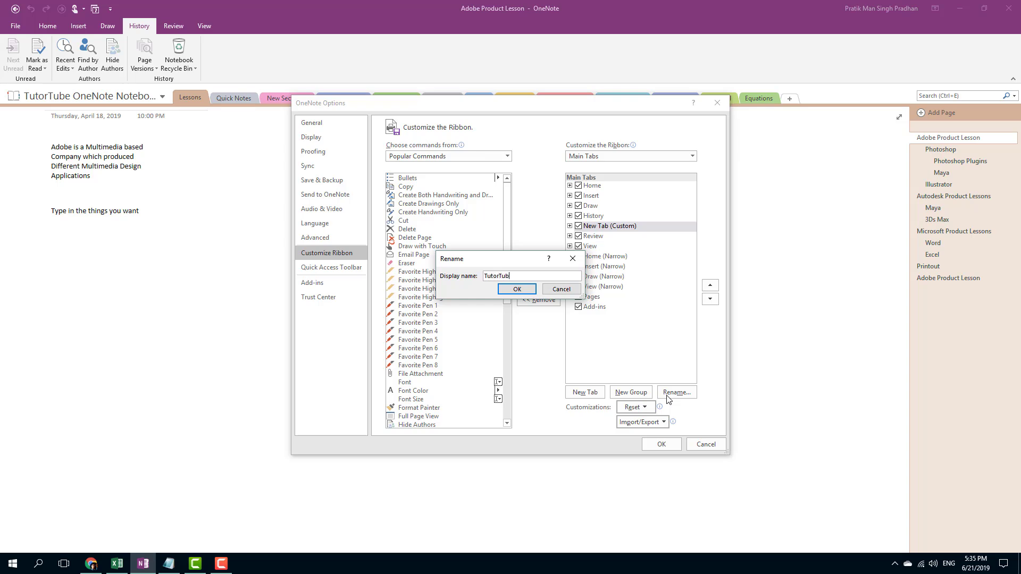
{"action": "left_click", "coordinate": [517, 289]}
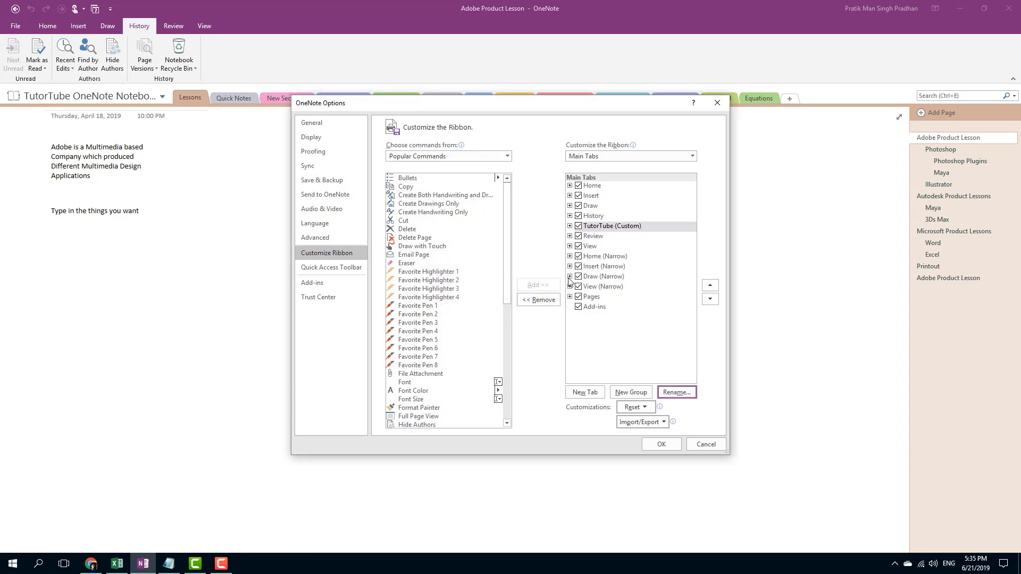
Add the Copy command to the TutorTube tab's new group
{"action": "left_click", "coordinate": [570, 226]}
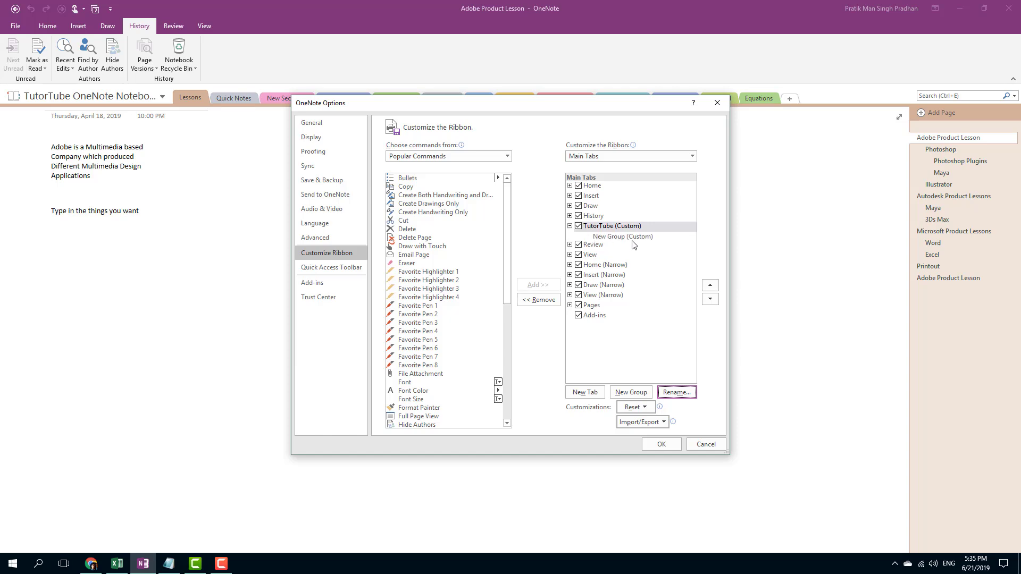
{"action": "left_click", "coordinate": [633, 237]}
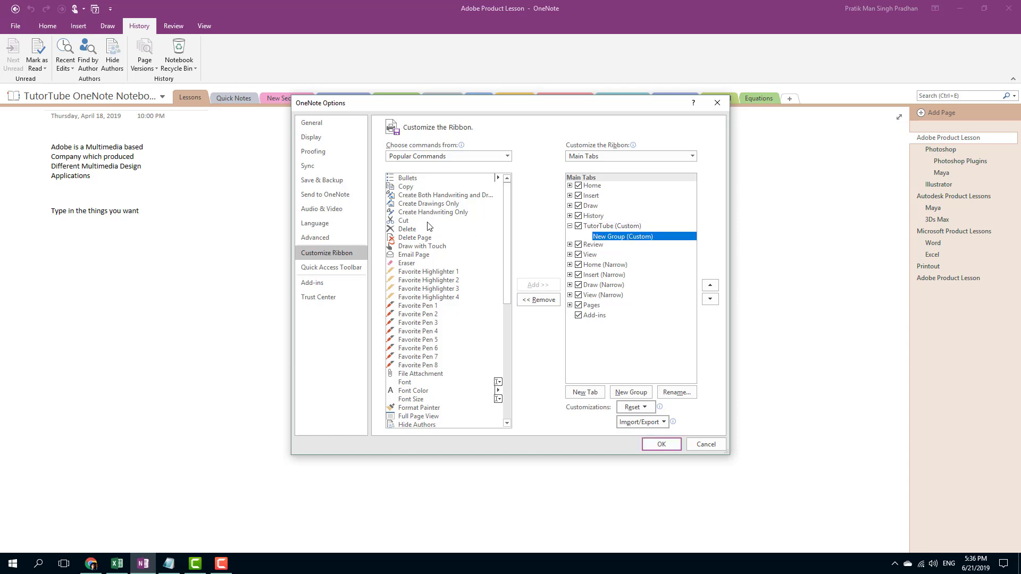
{"action": "left_click", "coordinate": [409, 186]}
{"action": "left_click", "coordinate": [538, 285]}
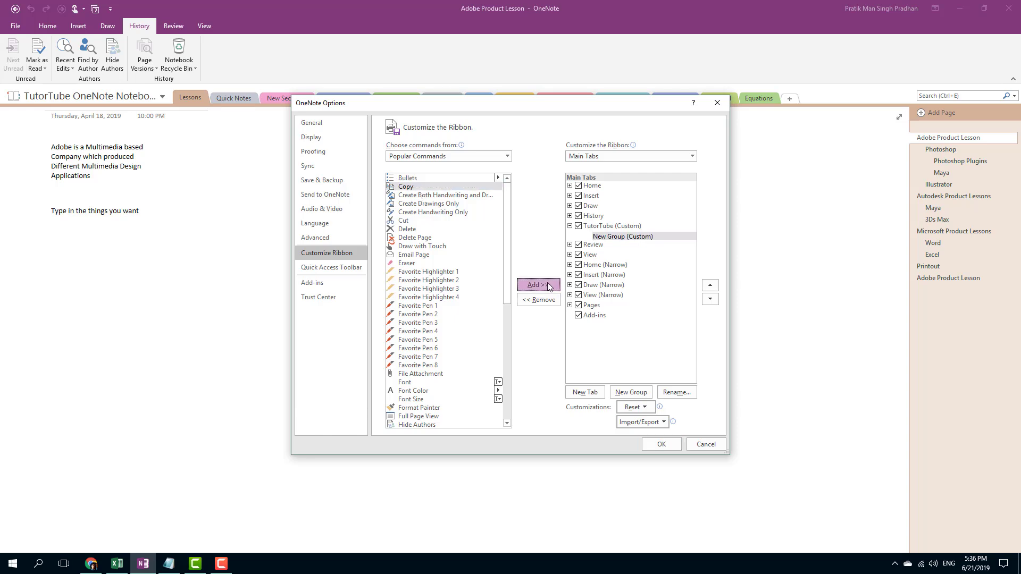
{"action": "left_click", "coordinate": [606, 238]}
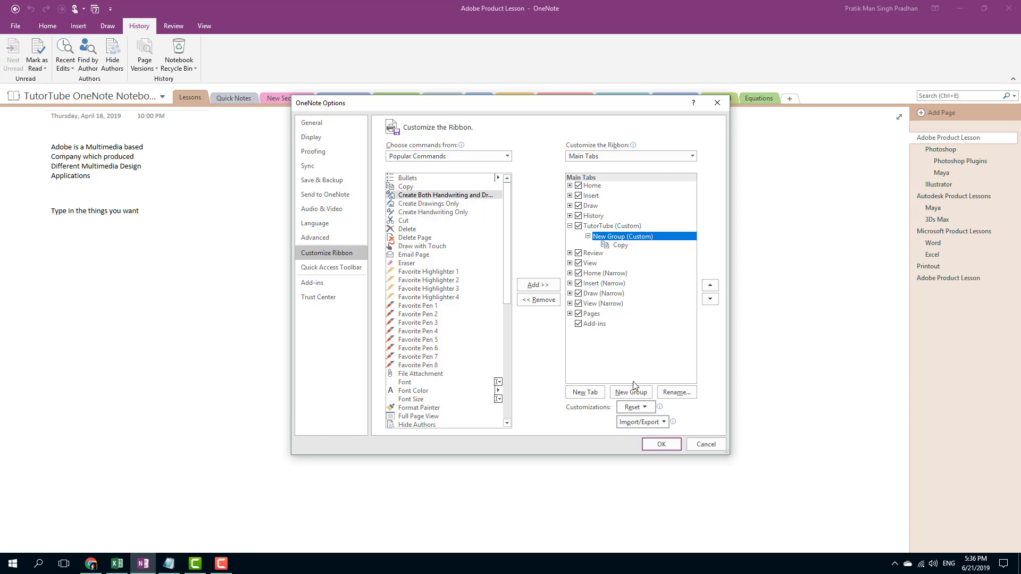
{"action": "left_click", "coordinate": [677, 394]}
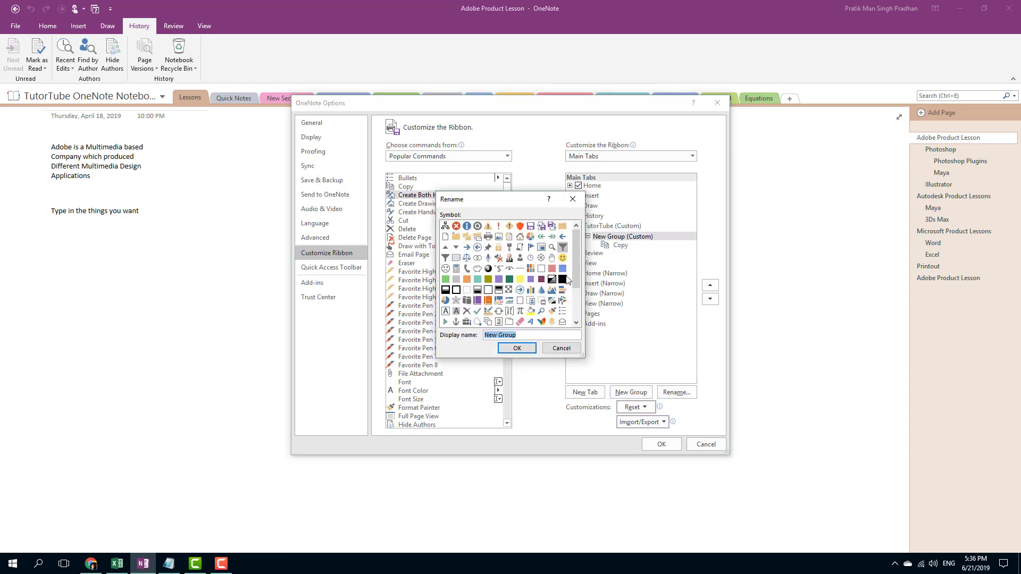
Name the group Custom and set the command source to All Commands
{"action": "type", "text": "Custom"}
{"action": "left_click", "coordinate": [531, 352]}
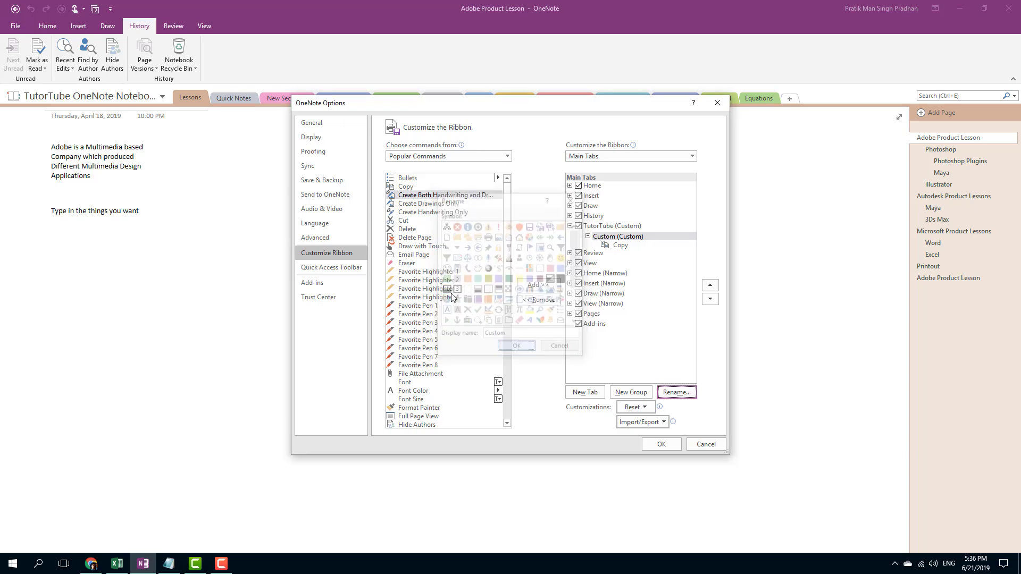
{"action": "left_click", "coordinate": [481, 158]}
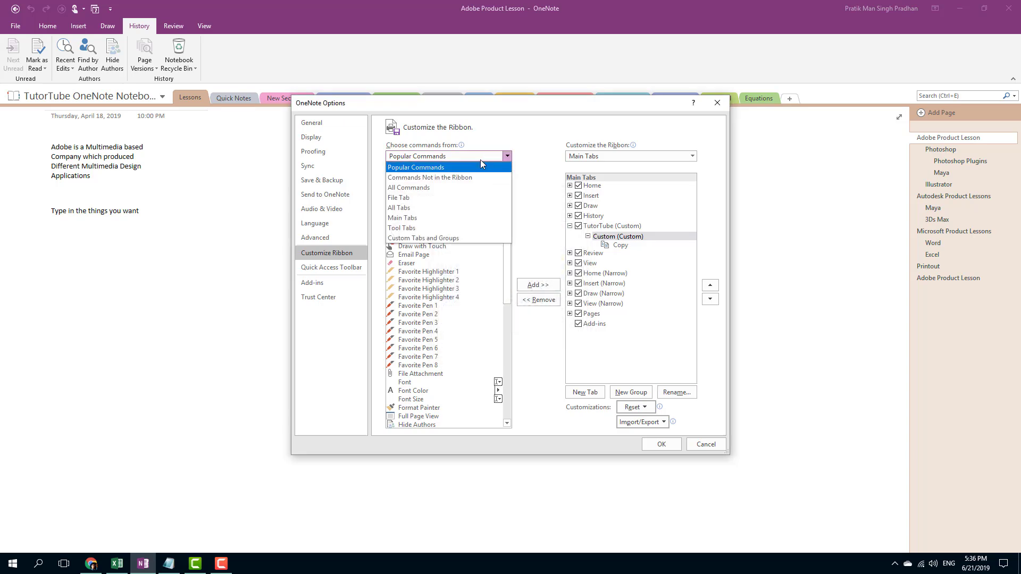
{"action": "left_click", "coordinate": [418, 187]}
Add Link and Next Week to the Custom group
{"action": "scroll", "coordinate": [446, 255], "scroll_direction": "down", "scroll_amount": 15}
{"action": "scroll", "coordinate": [446, 261], "scroll_direction": "down", "scroll_amount": 20}
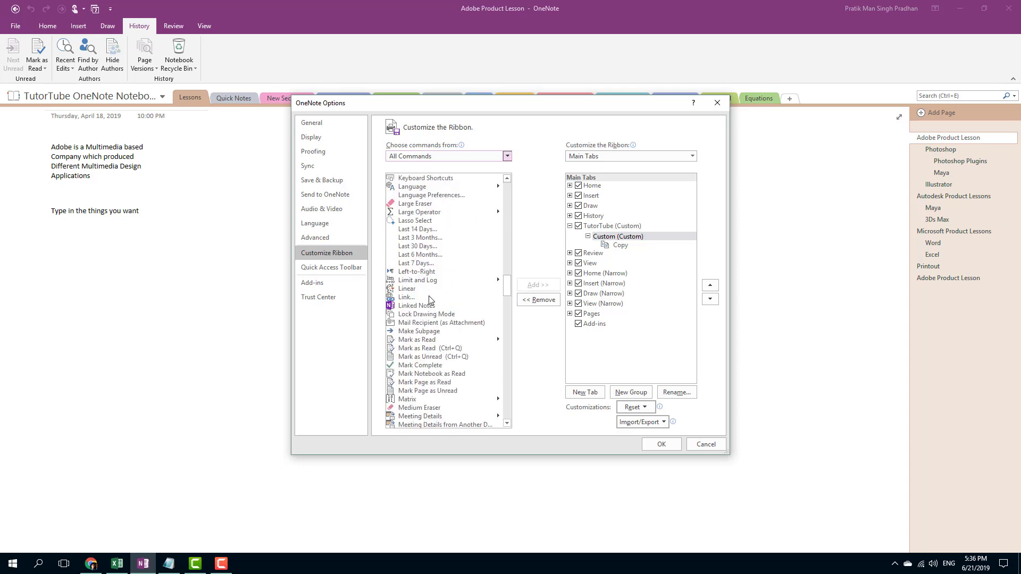
{"action": "left_click", "coordinate": [424, 299]}
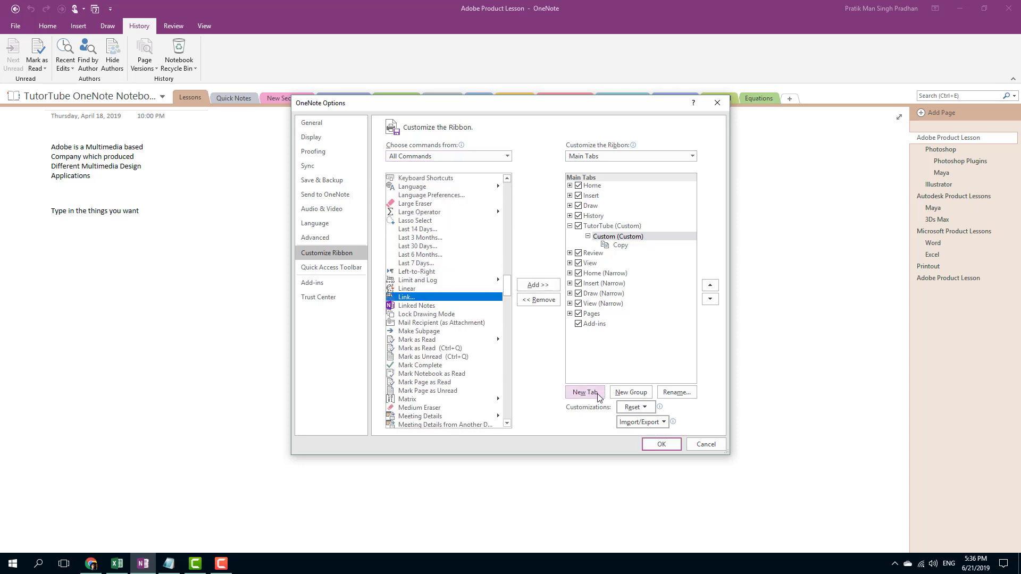
{"action": "left_click", "coordinate": [538, 285]}
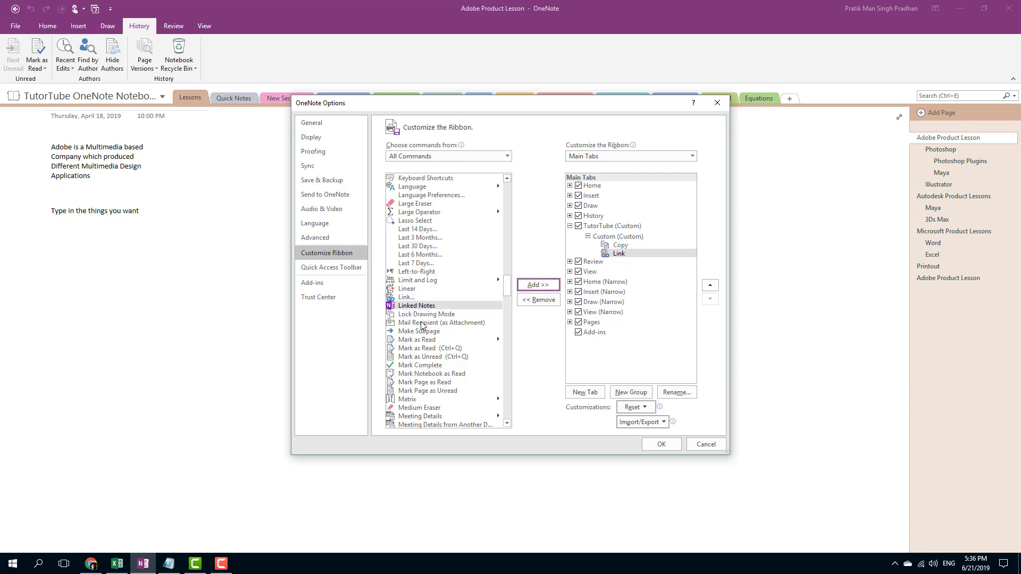
{"action": "scroll", "coordinate": [421, 325], "scroll_direction": "down", "scroll_amount": 10}
{"action": "left_click", "coordinate": [425, 358]}
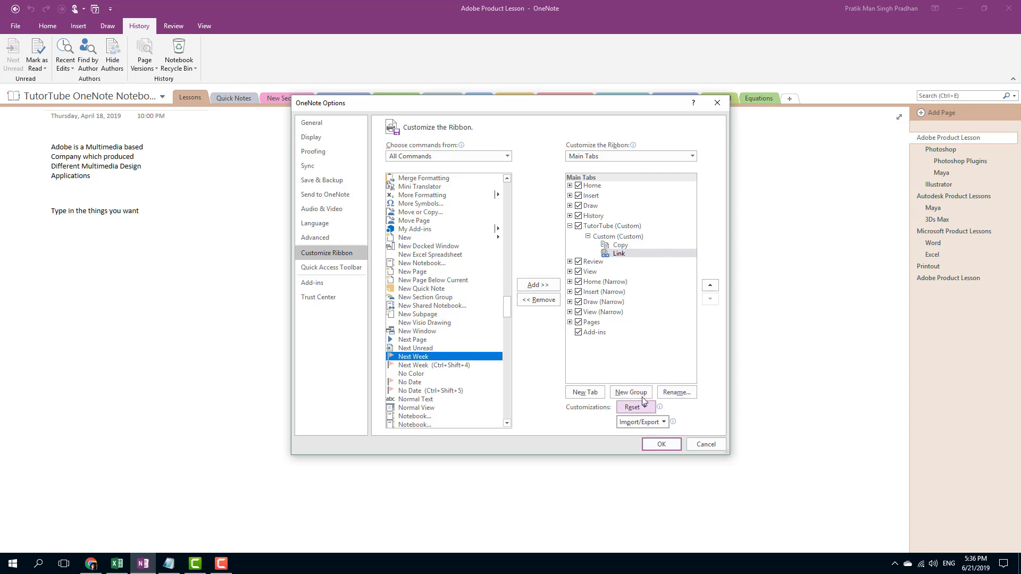
{"action": "left_click", "coordinate": [538, 285]}
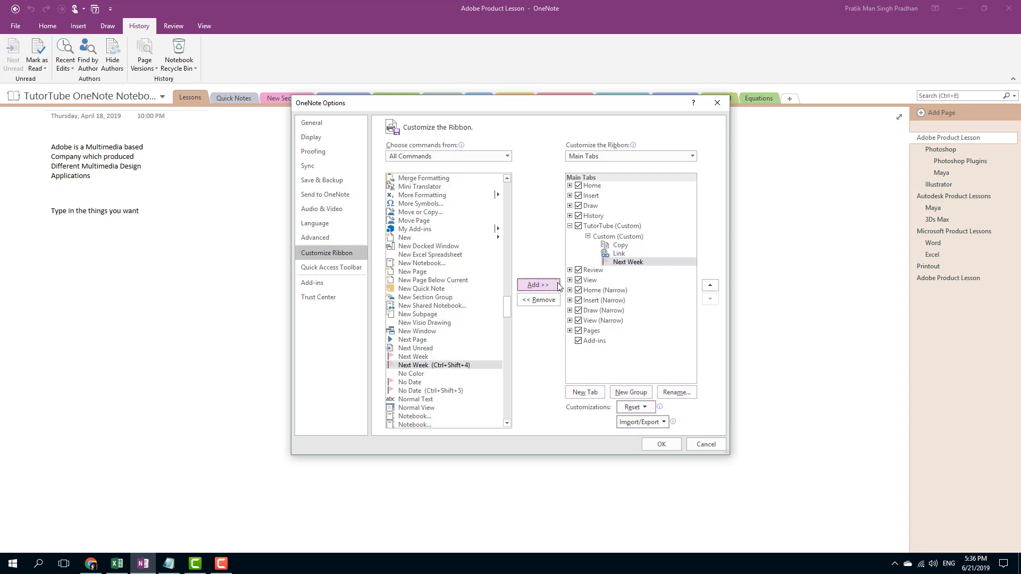
{"action": "left_click", "coordinate": [611, 237]}
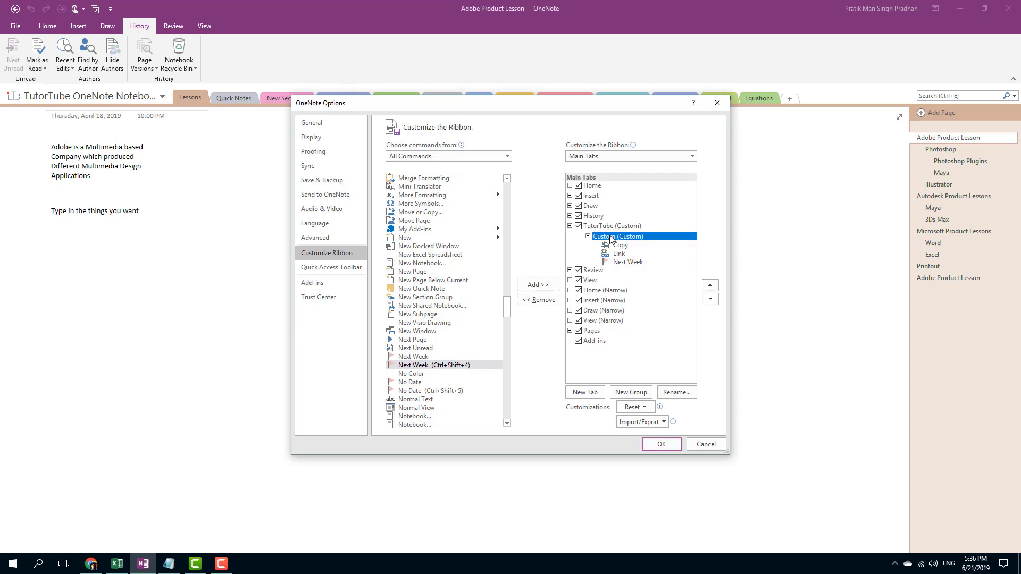
Create a second group named New Group with the first symbol
{"action": "left_click", "coordinate": [632, 393]}
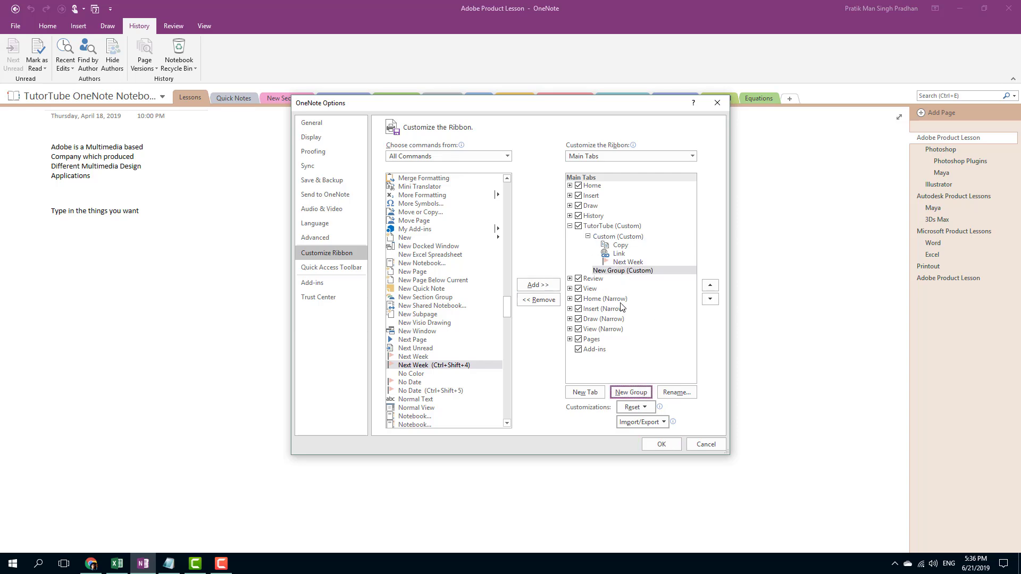
{"action": "left_click", "coordinate": [675, 392]}
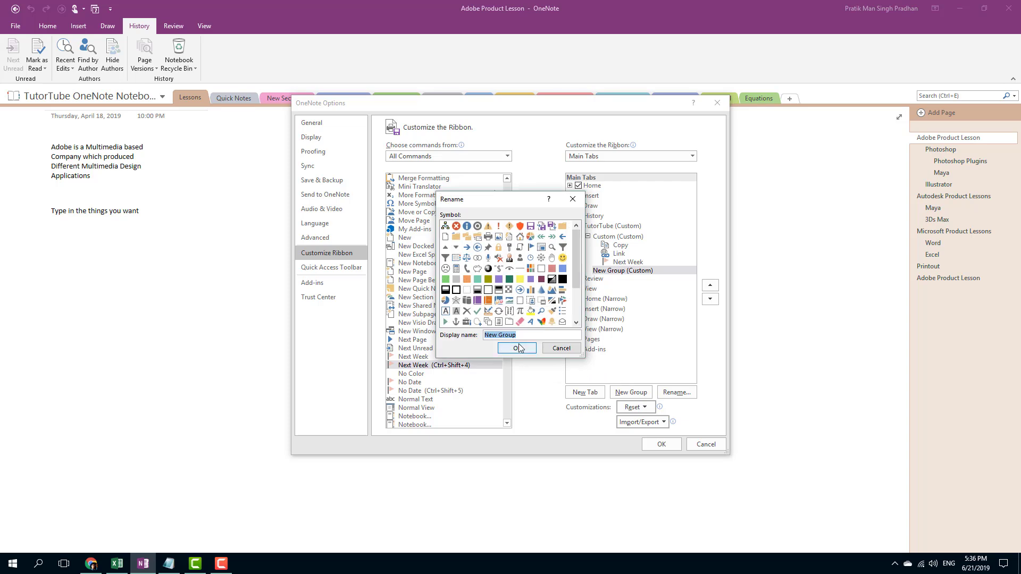
{"action": "type", "text": "New"}
{"action": "left_click", "coordinate": [518, 348]}
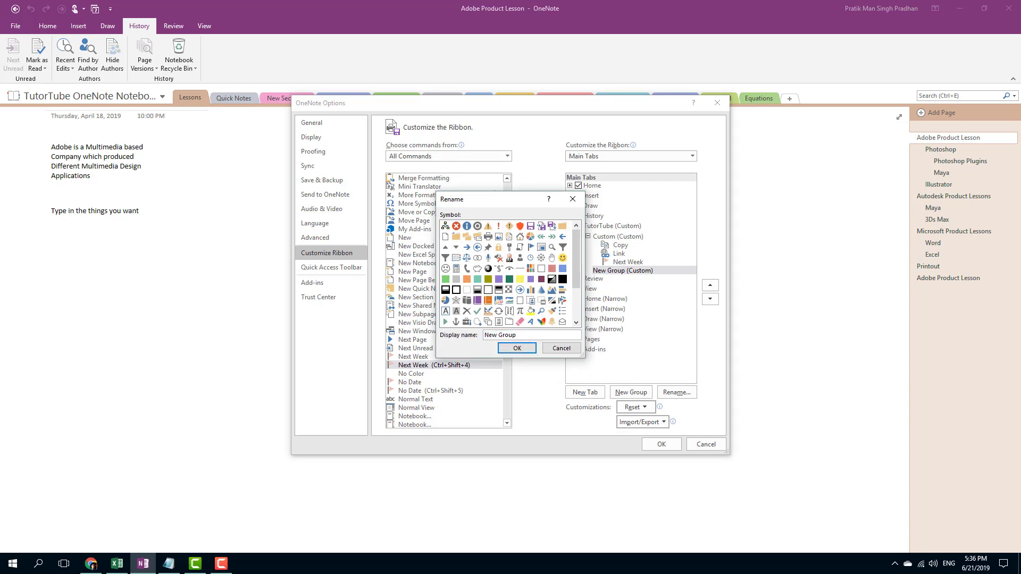
{"action": "left_click", "coordinate": [445, 226]}
{"action": "left_click", "coordinate": [526, 348]}
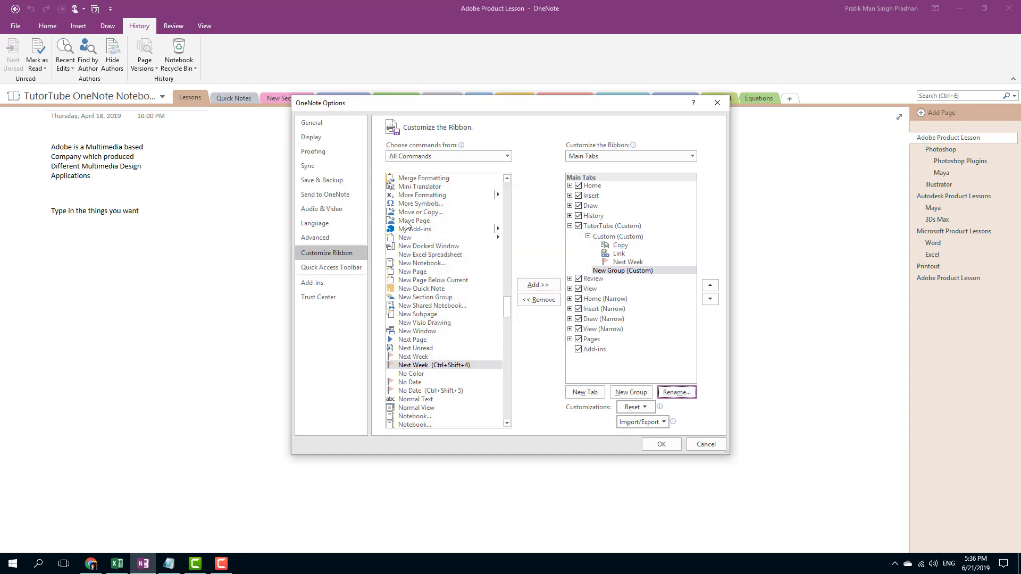
Add Section and Tag to New Group and apply the ribbon changes
{"action": "scroll", "coordinate": [425, 276], "scroll_direction": "down", "scroll_amount": 7}
{"action": "scroll", "coordinate": [426, 279], "scroll_direction": "down", "scroll_amount": 20}
{"action": "left_click", "coordinate": [427, 318]}
{"action": "left_click", "coordinate": [538, 285]}
{"action": "scroll", "coordinate": [425, 319], "scroll_direction": "down", "scroll_amount": 12}
{"action": "left_click", "coordinate": [411, 348]}
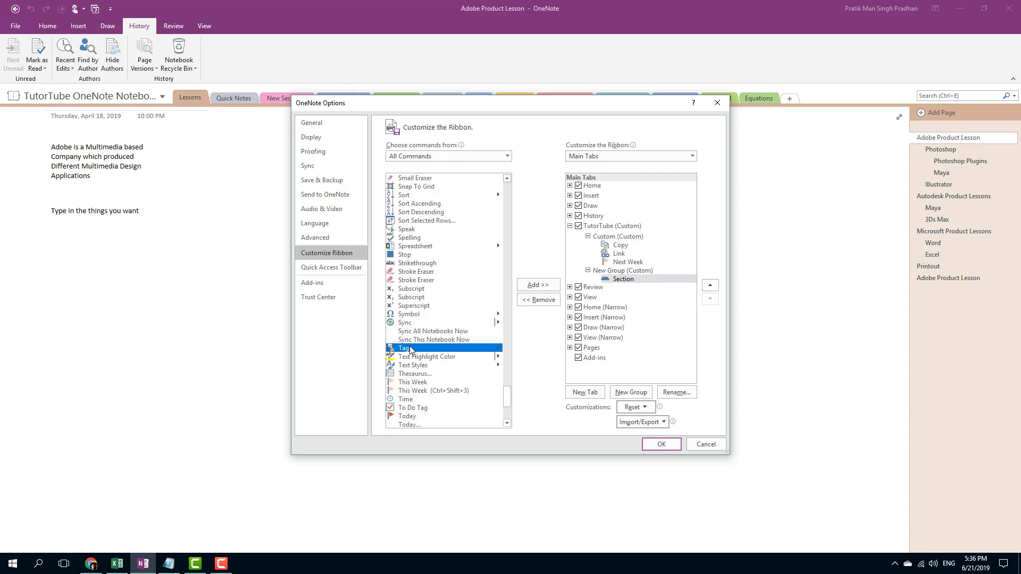
{"action": "left_click", "coordinate": [538, 285]}
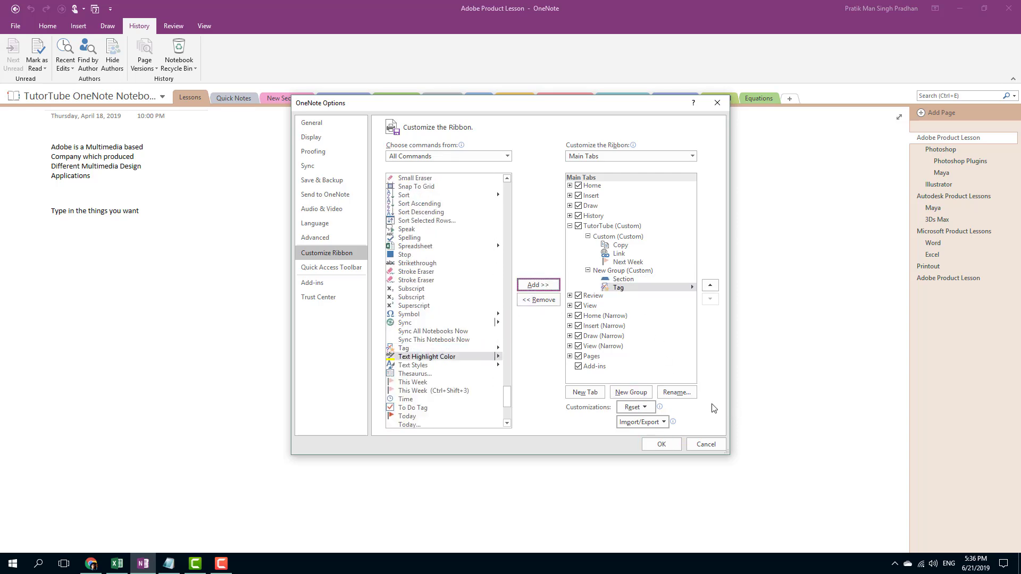
{"action": "left_click", "coordinate": [661, 445]}
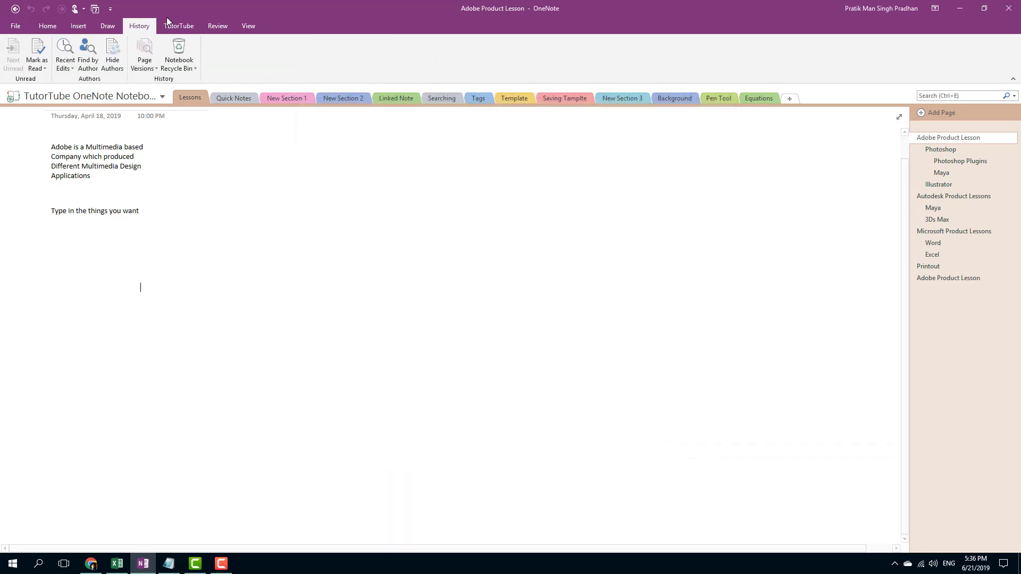
View the TutorTube tab's commands, then open and close Customize the Ribbon
{"action": "left_click", "coordinate": [180, 26]}
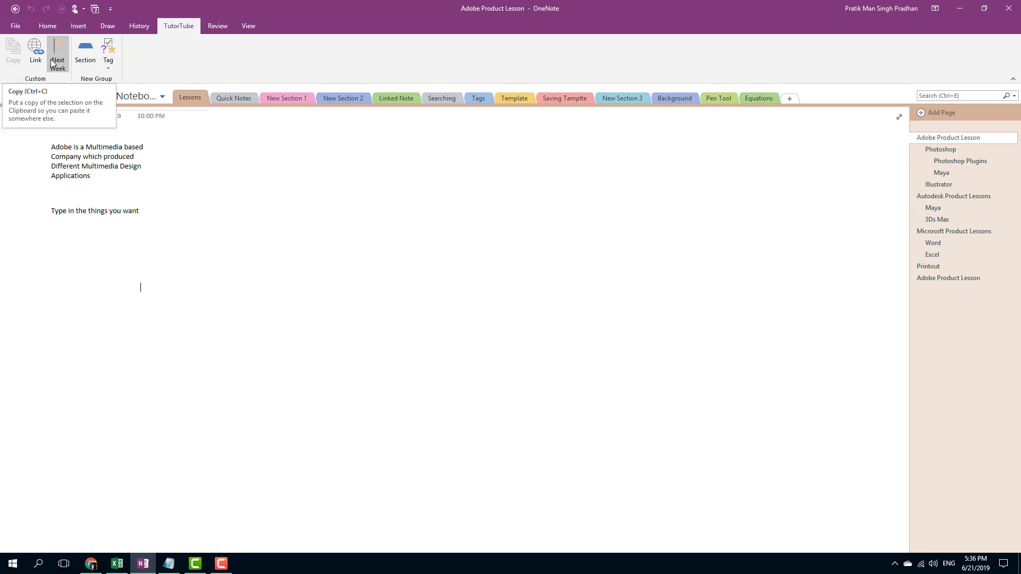
{"action": "right_click", "coordinate": [105, 80]}
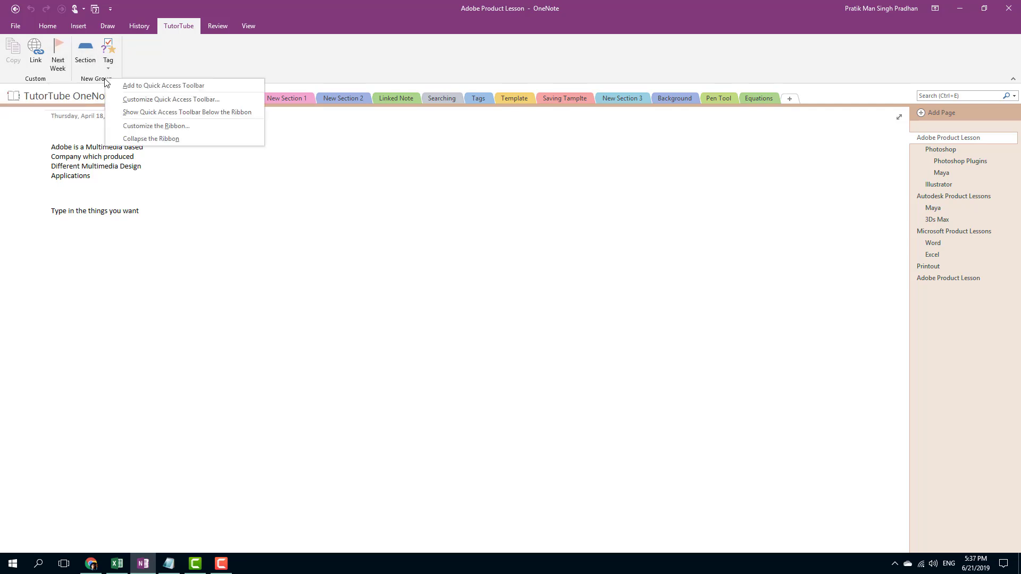
{"action": "left_click", "coordinate": [161, 126]}
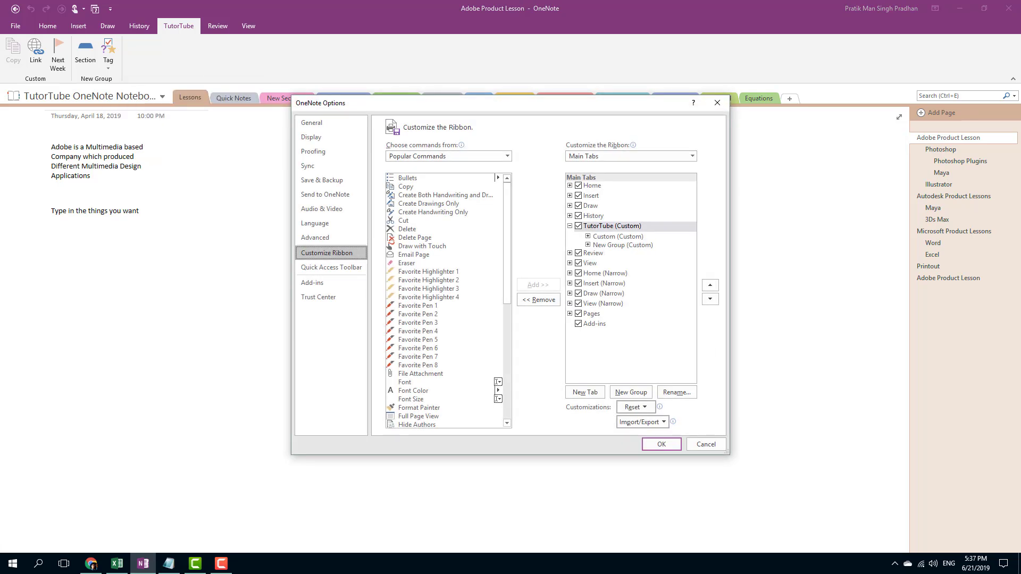
{"action": "left_click", "coordinate": [717, 103]}
Switch to the Review tab and reopen Customize the Ribbon
{"action": "left_click", "coordinate": [218, 29]}
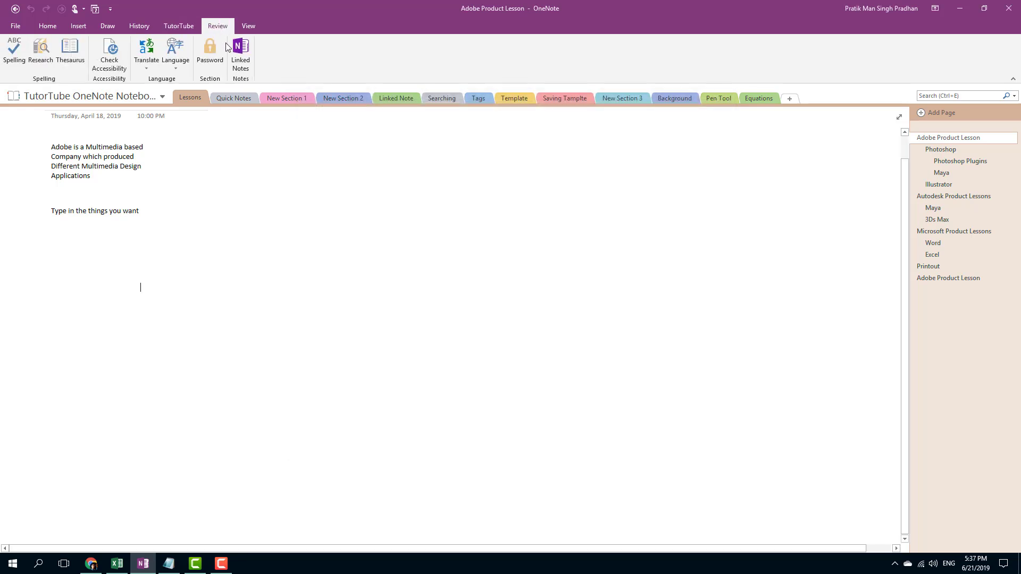
{"action": "right_click", "coordinate": [268, 68]}
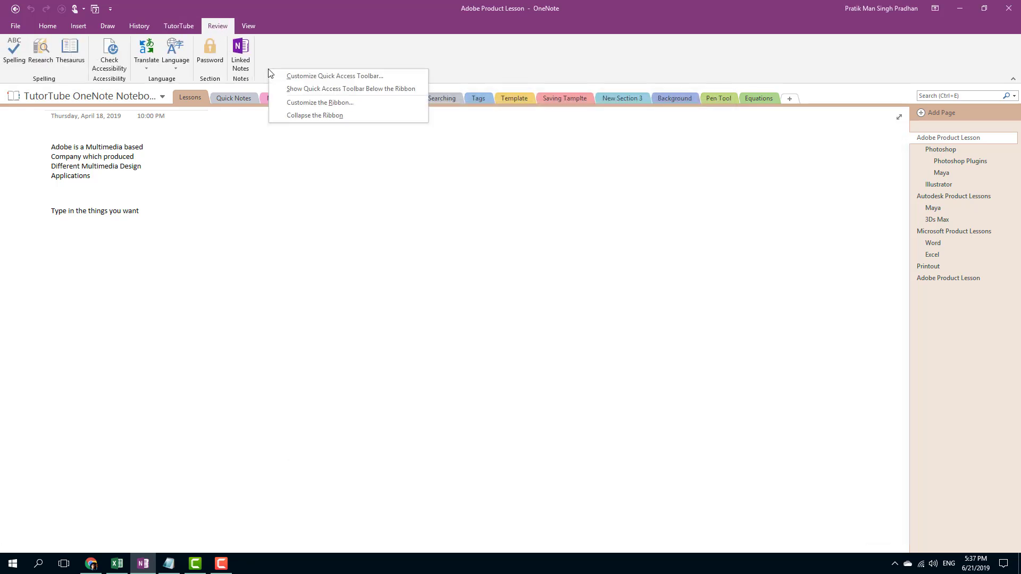
{"action": "left_click", "coordinate": [308, 103]}
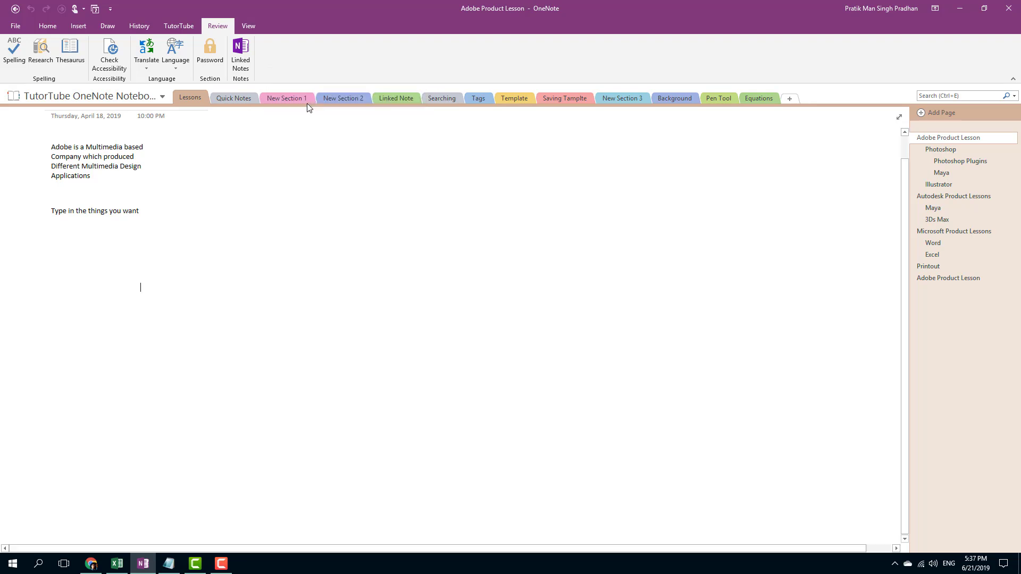